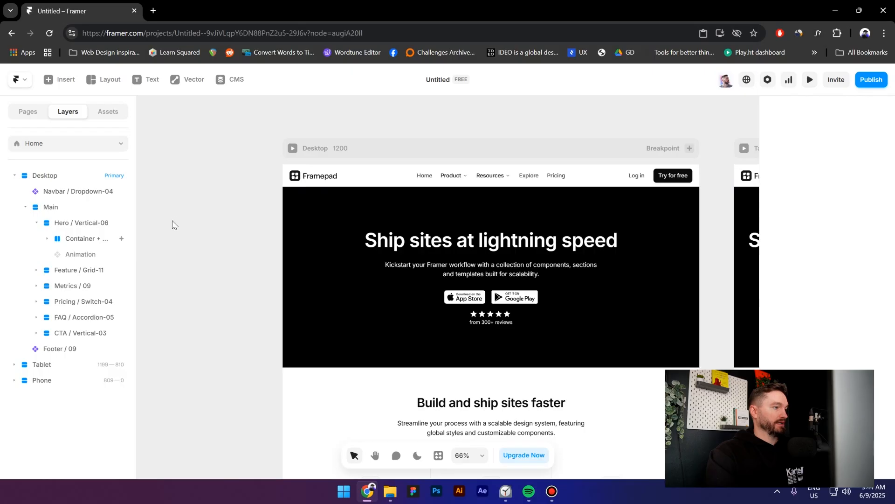
Step: Remove the Appear effect from the container layer in the Hero / Vertical-06 section
scroll(270, 222, "left", 3)
left_click(96, 239)
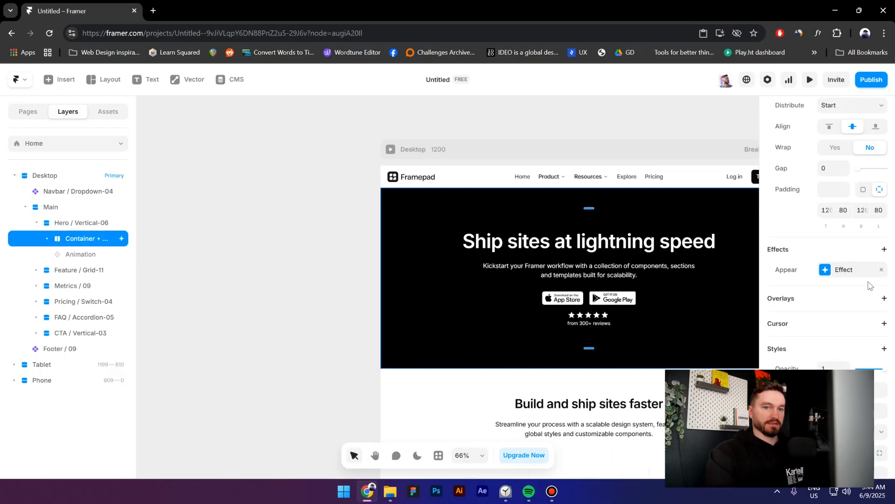
left_click(881, 270)
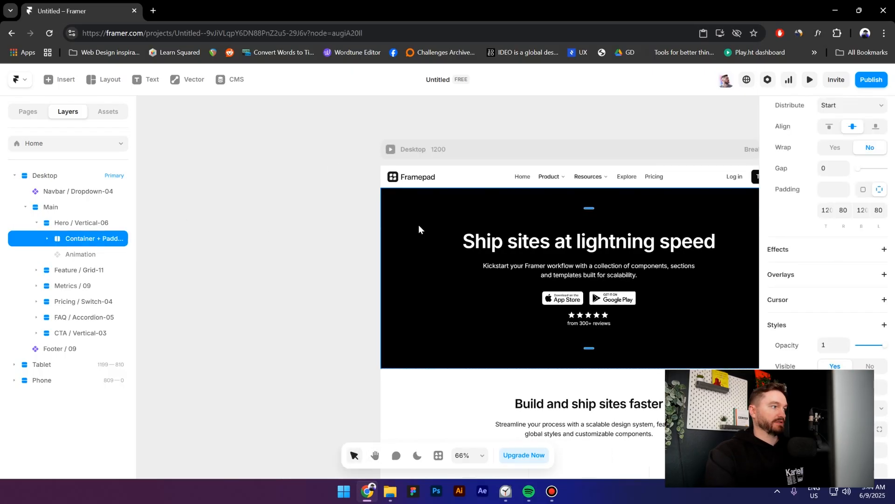
left_click(231, 217)
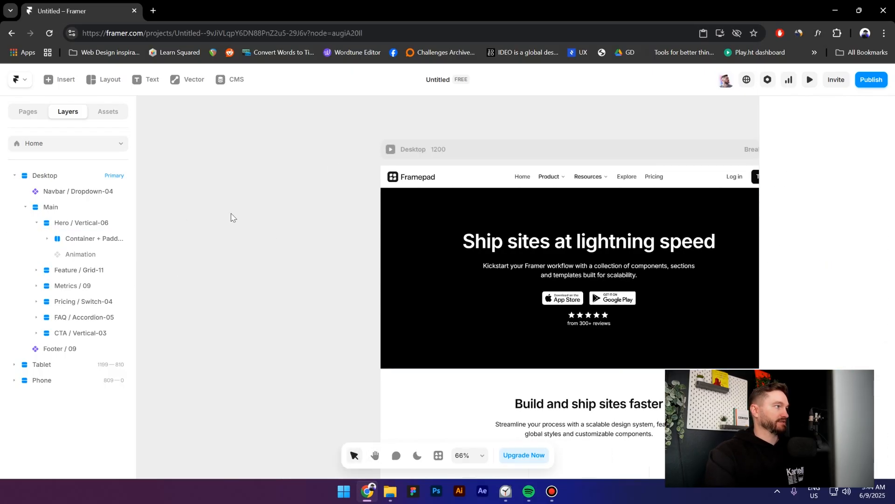
Step: Draw a frame about 485 by 317 on the canvas beside the Desktop breakpoint and rename it Animation
left_click(104, 79)
left_click(106, 105)
mouse_move(185, 190)
left_mouse_down()
mouse_move(364, 297)
mouse_move(354, 300)
left_mouse_up()
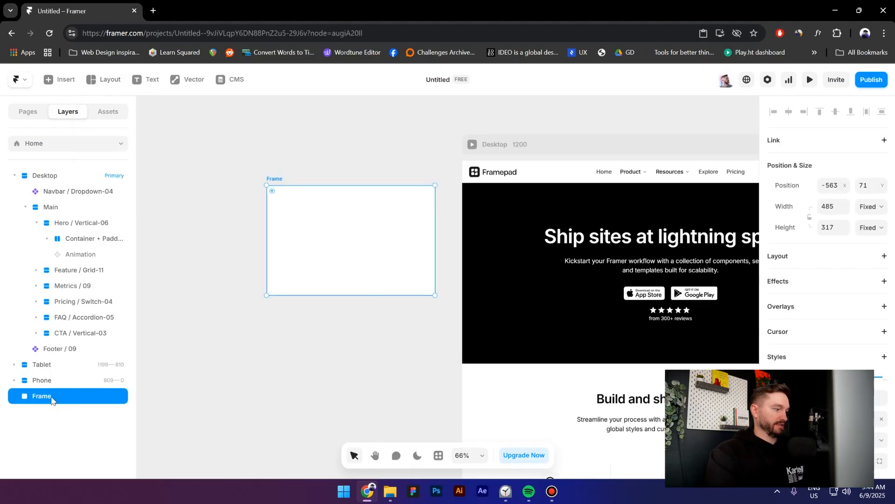
double_click(51, 397)
type("An")
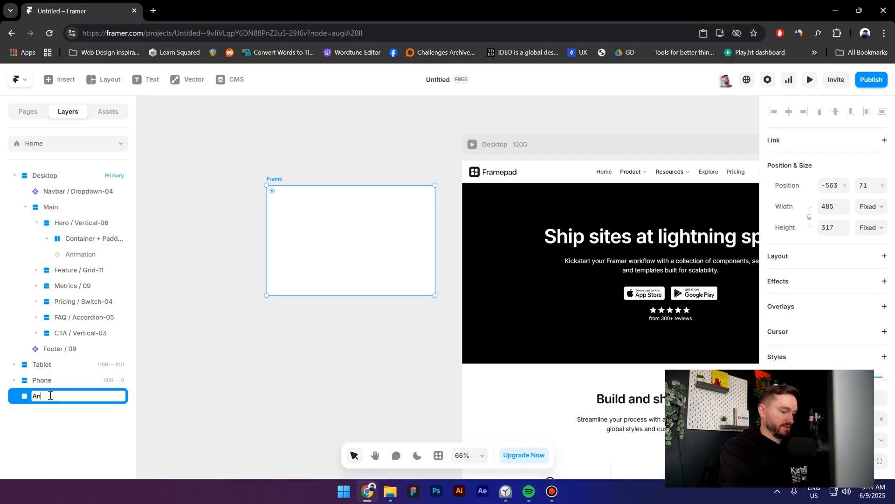
type("imation")
key("Return")
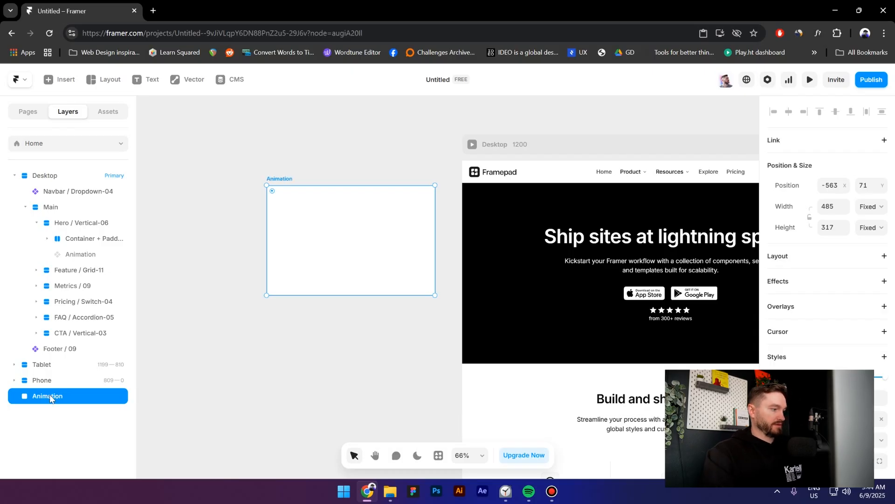
Step: Convert the Animation frame into a new component, keeping the name Animation
right_click(58, 402)
left_click(85, 102)
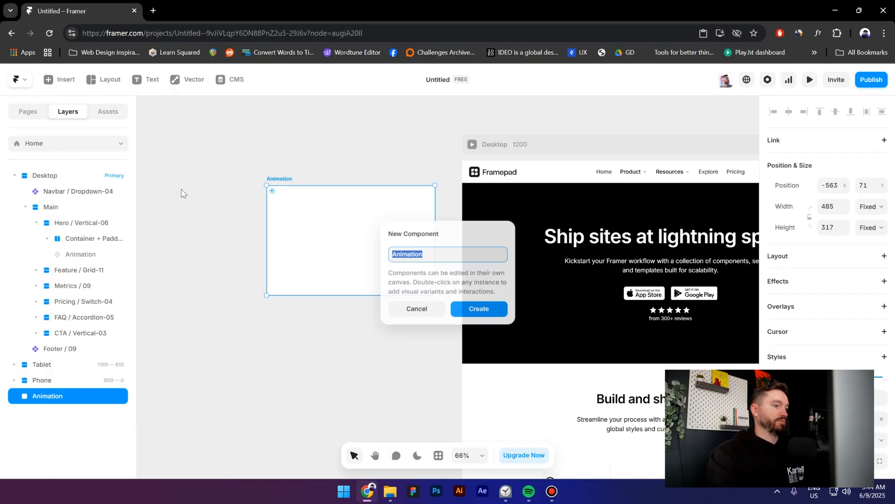
left_click(471, 305)
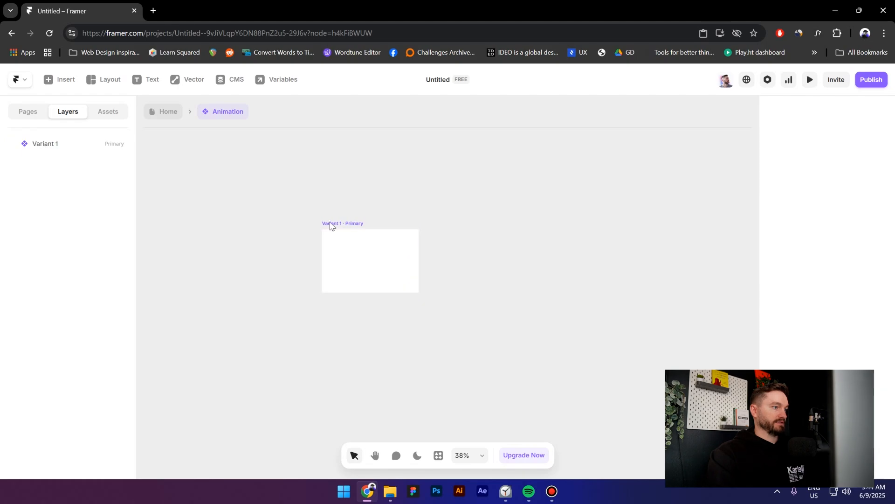
Step: Draw a frame about 134 by 200 inside Variant 1 and centre it vertically
left_click(107, 82)
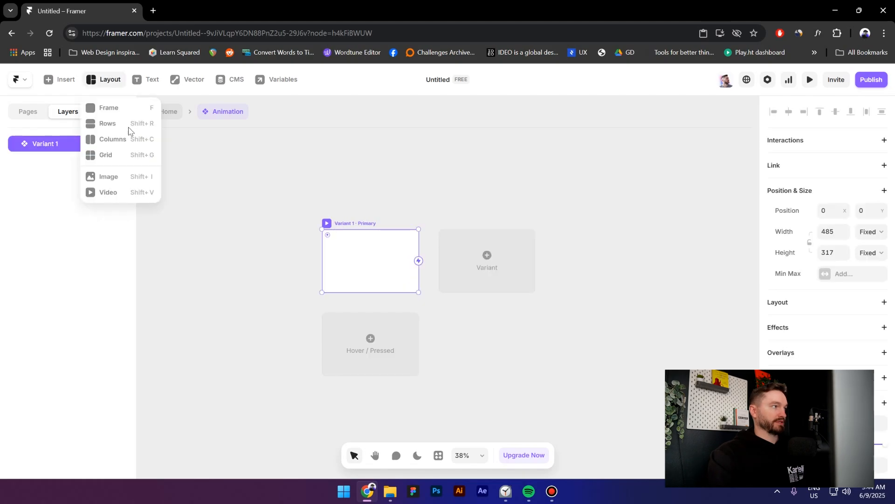
left_click(103, 105)
mouse_move(342, 244)
left_mouse_down()
mouse_move(404, 287)
mouse_move(412, 279)
mouse_move(400, 278)
left_mouse_up()
scroll(371, 267, "up", 5)
left_click(835, 112)
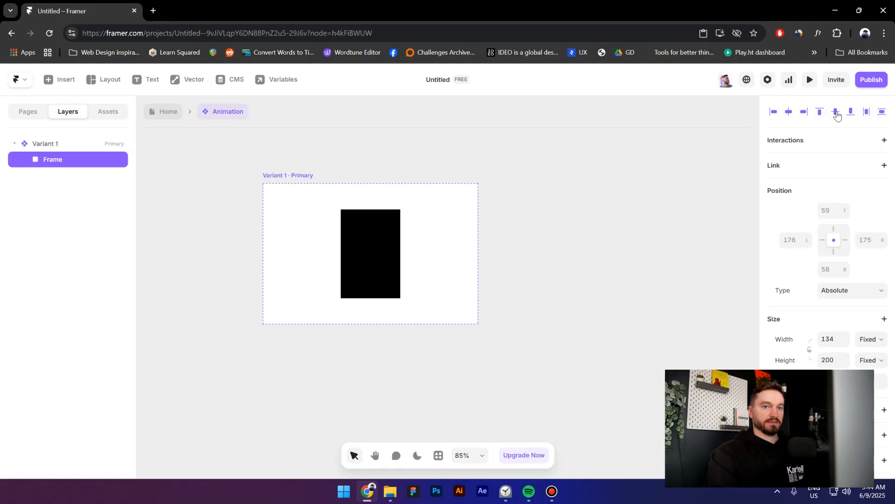
Step: Rename the frame inside Variant 1 to Image
double_click(59, 159)
type("Ima")
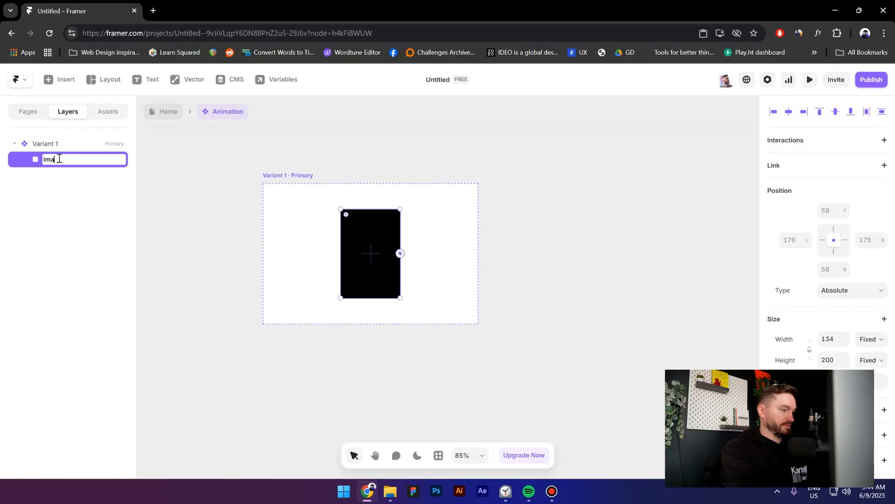
type("ge")
key("Return")
Step: Move the Image layer straight down until it sits just below Variant 1, at a bottom offset of -202
key("shift+Down")
key("shift+Down")
key("shift+Down")
key("shift+Down")
key("shift+Down")
key("shift+Down")
key("shift+Down")
key("shift+Down")
key("shift+Down")
key("shift+Down")
key("shift+Down")
key("shift+Down")
key("shift+Down")
key("shift+Down")
key("shift+Down")
key("shift+Down")
key("shift+Down")
key("shift+Down")
key("shift+Down")
key("shift+Down")
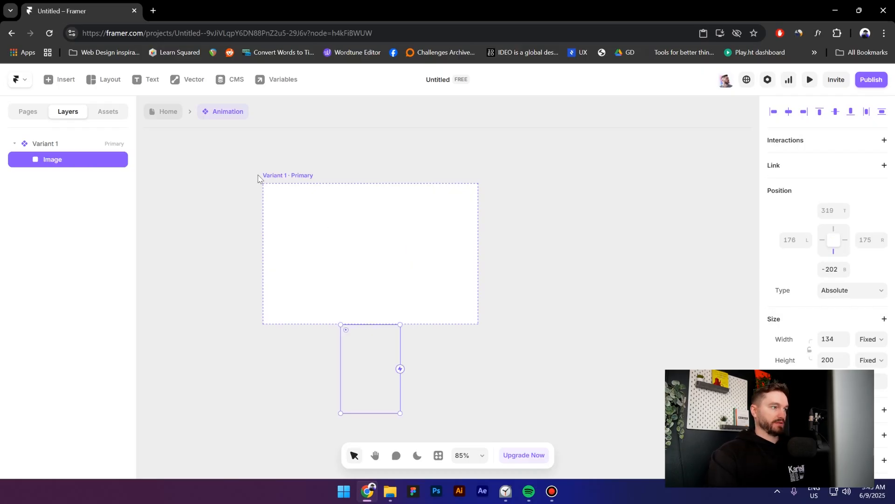
Step: Add a second variant based on Variant 1 and centre its Image layer vertically
left_click(280, 176)
left_click(566, 241)
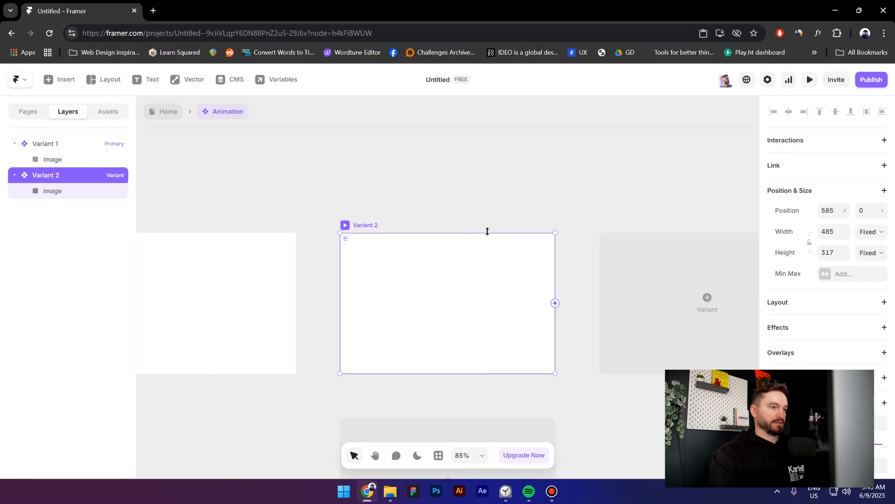
scroll(487, 232, "down", 10)
scroll(472, 241, "up", 5)
scroll(569, 192, "up", 5)
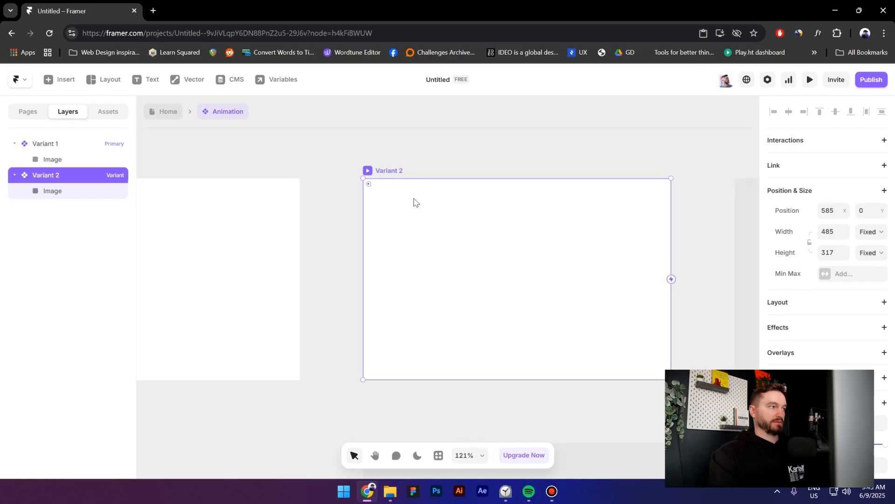
left_click(77, 193)
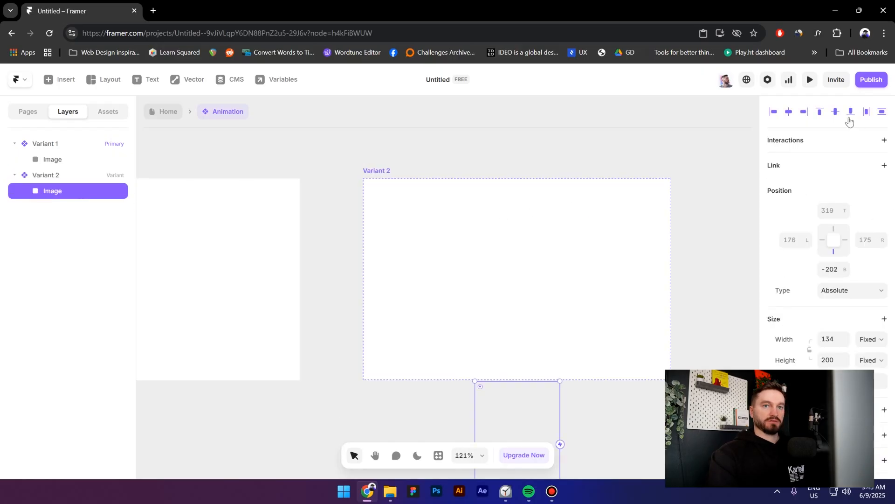
left_click(835, 111)
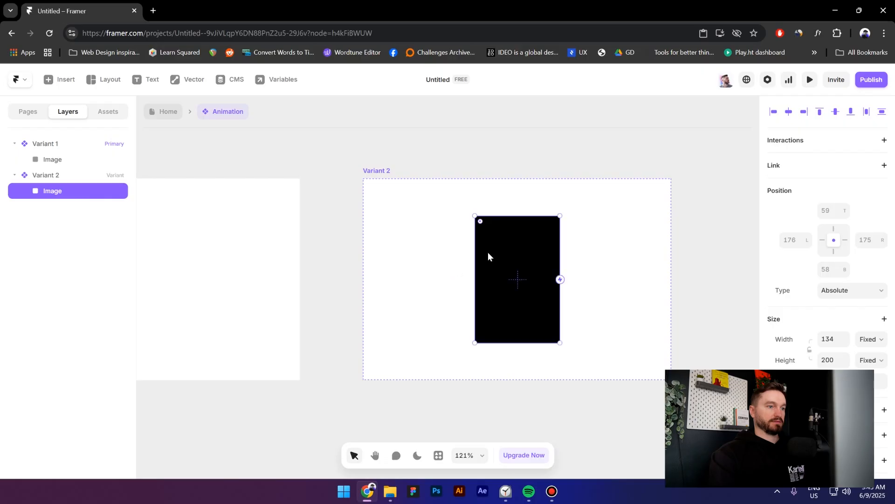
Step: Add a third variant based on Variant 2
scroll(487, 254, "down", 4)
left_click(476, 205)
left_click(476, 204)
left_click(438, 211)
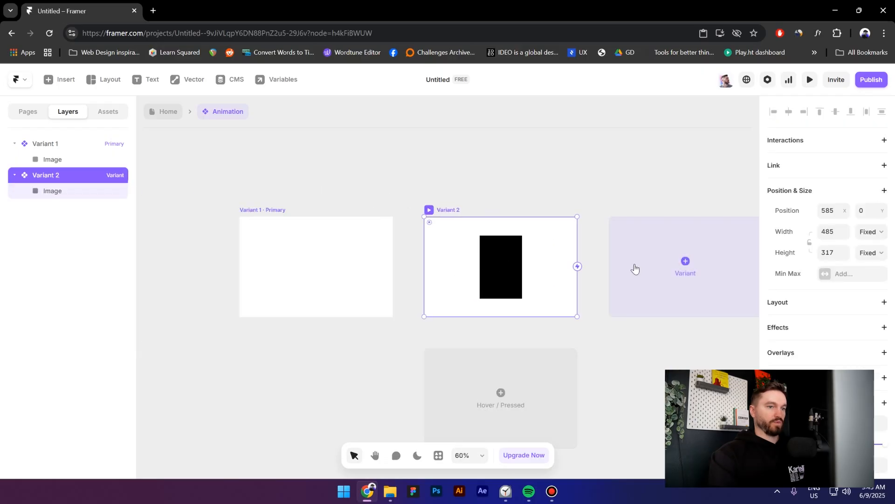
left_click(635, 268)
scroll(303, 397, "right", 3)
left_click(354, 368)
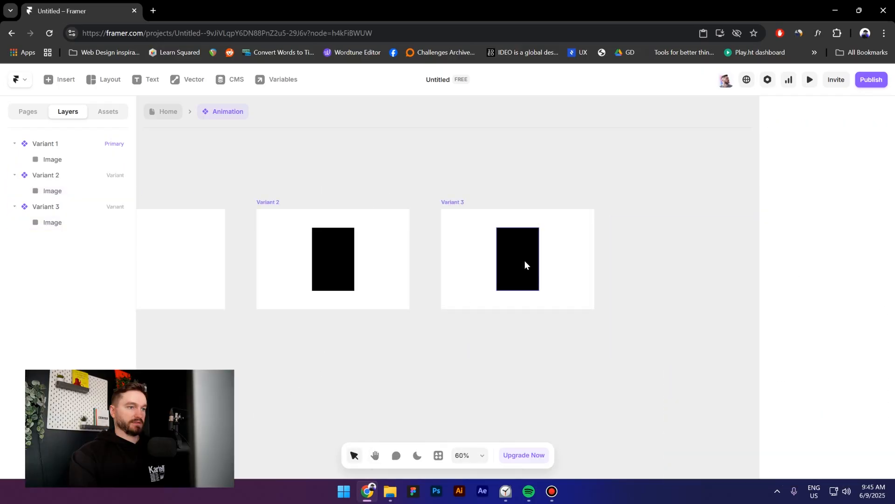
Step: Switch the width and height of Variant 3's Image layer from fixed to relative sizing
left_click(525, 261)
scroll(555, 252, "down", 1)
scroll(571, 252, "up", 4)
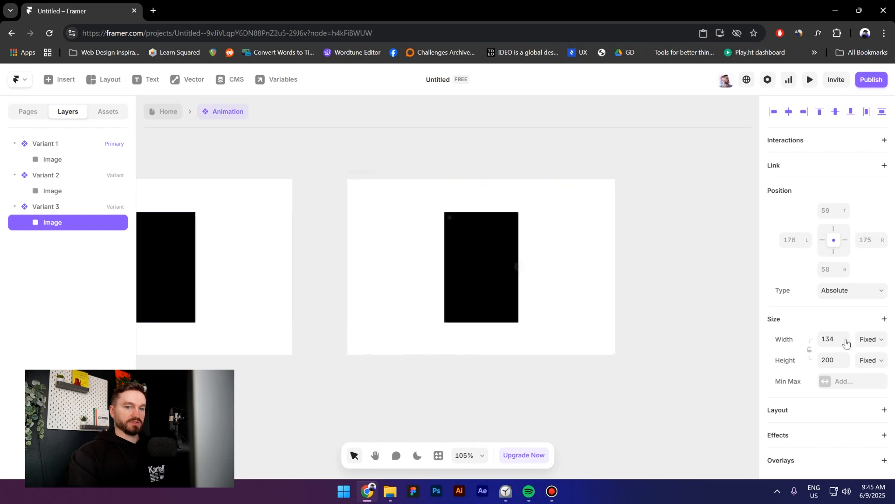
left_click(870, 340)
left_click(866, 366)
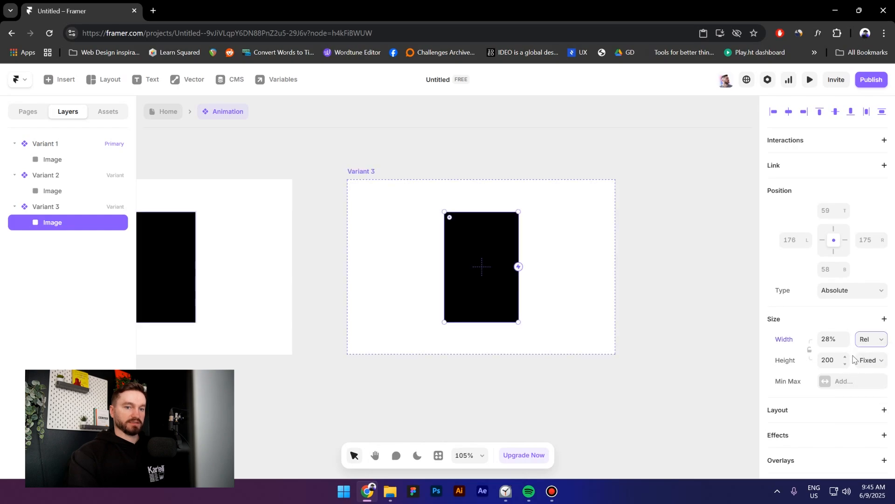
left_click(868, 360)
left_click(869, 387)
Step: Set the width and height of Variant 3's Image layer to 100%
left_click(831, 338)
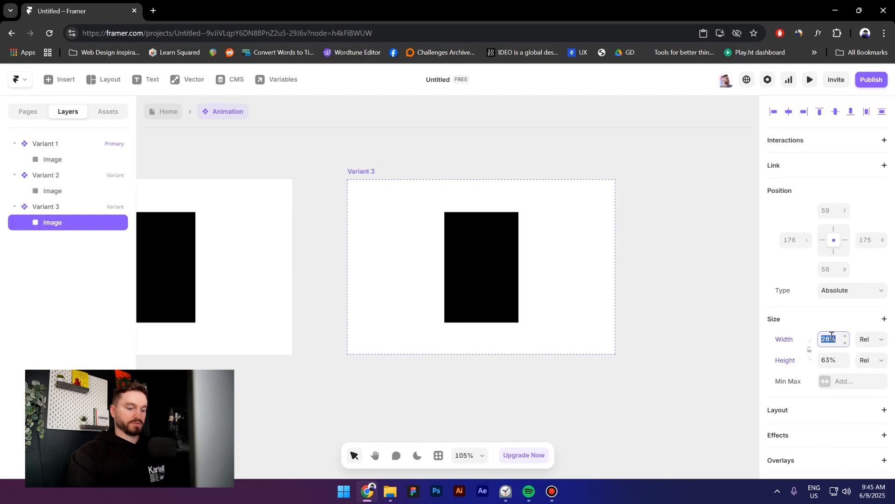
type("100")
key("Tab")
type("1")
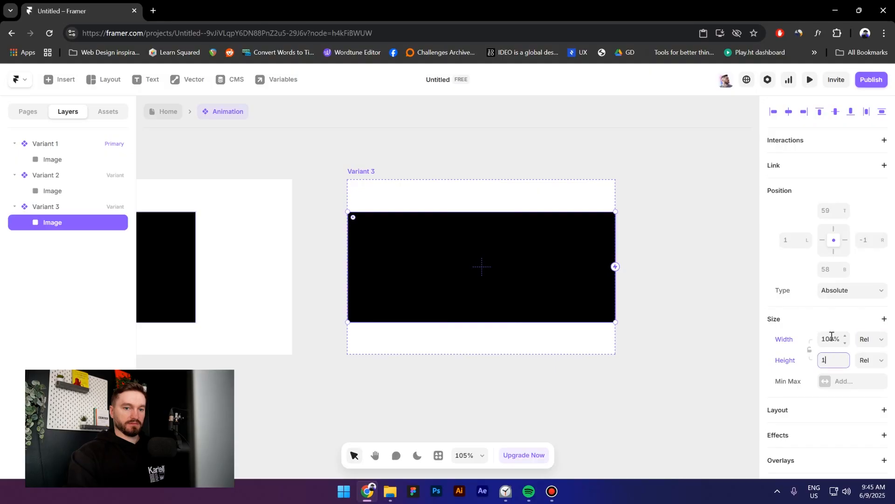
type("00")
key("Return")
scroll(713, 310, "down", 6)
scroll(696, 316, "up", 4)
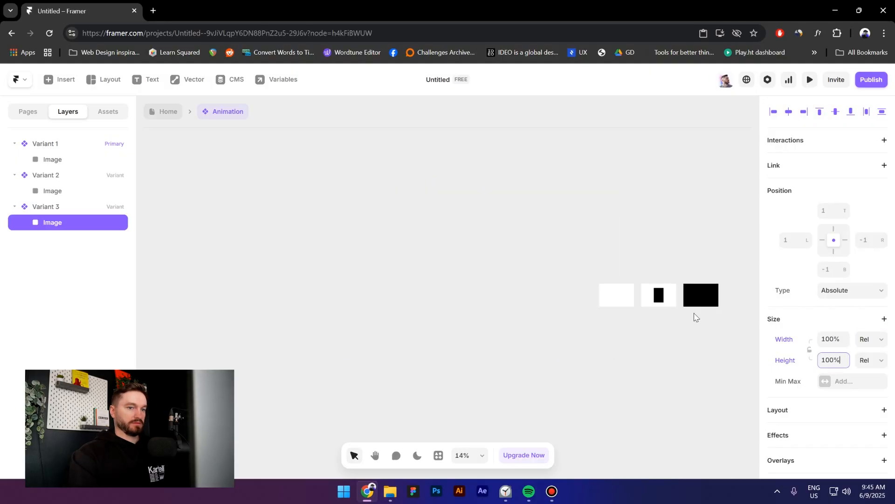
left_click(691, 337)
Step: Remove the white fill from the primary variant, Variant 1
scroll(704, 313, "up", 1)
left_click(403, 212)
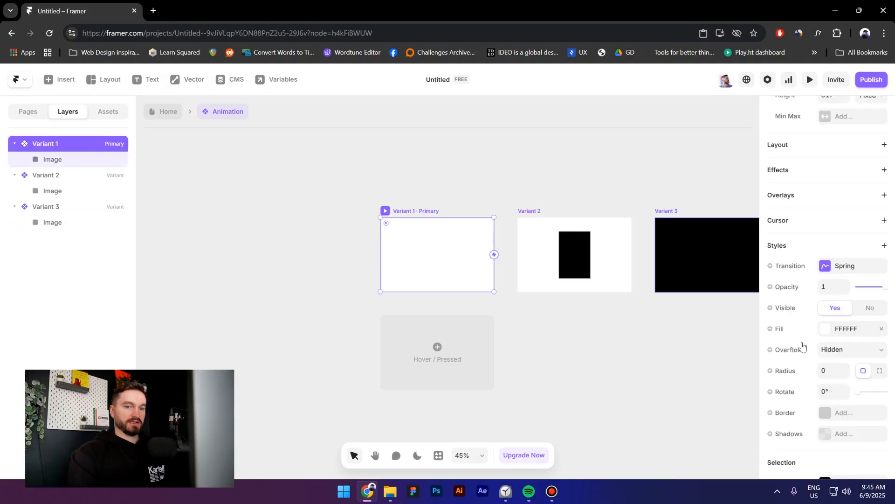
left_click(881, 329)
scroll(608, 301, "up", 1)
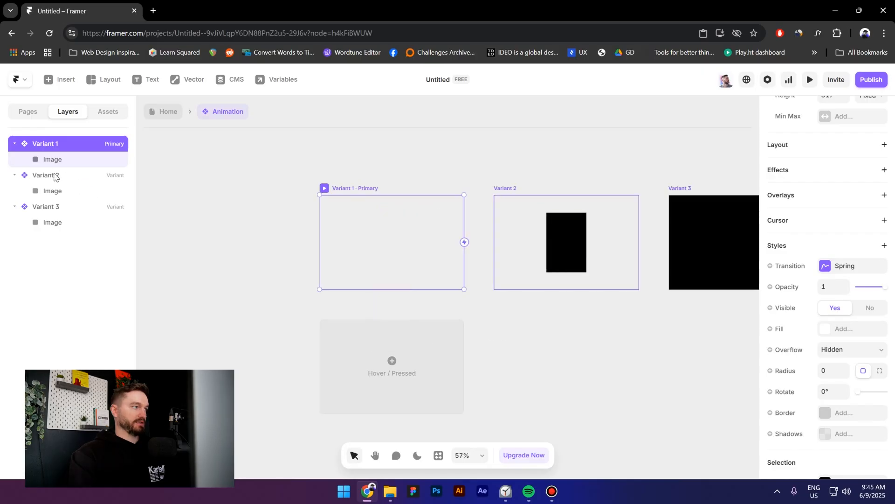
Step: Change the fill of Variant 1's Image layer from solid colour to image
left_click(47, 161)
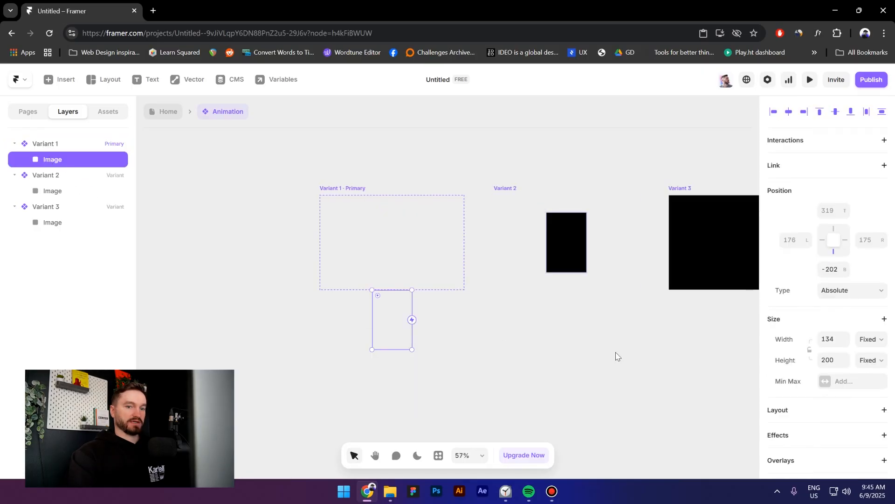
scroll(830, 327, "down", 5)
left_click(825, 310)
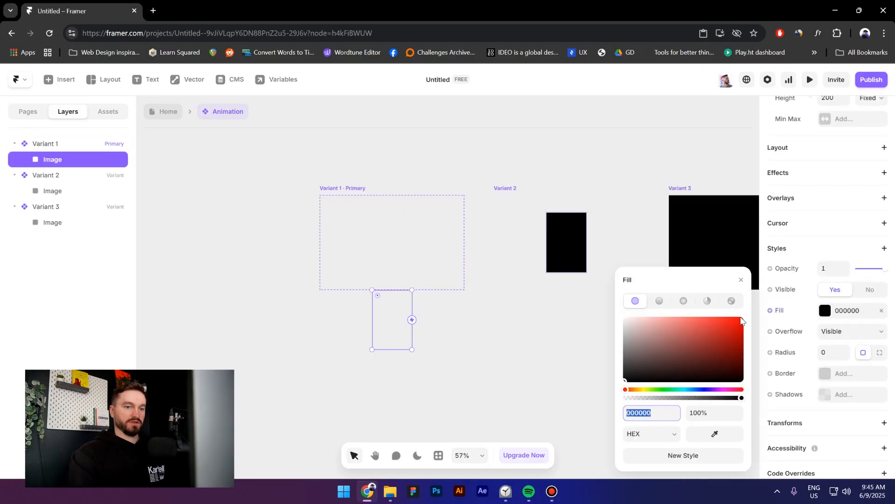
left_click(731, 301)
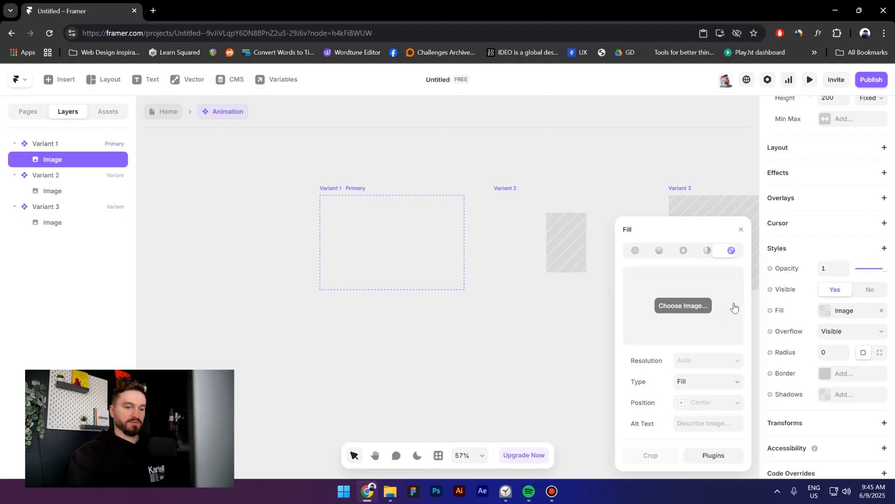
Step: Use the Lummi plugin to search for abstract photos and fill the Image layer with the dark web-like one
left_click(711, 456)
left_click(655, 285)
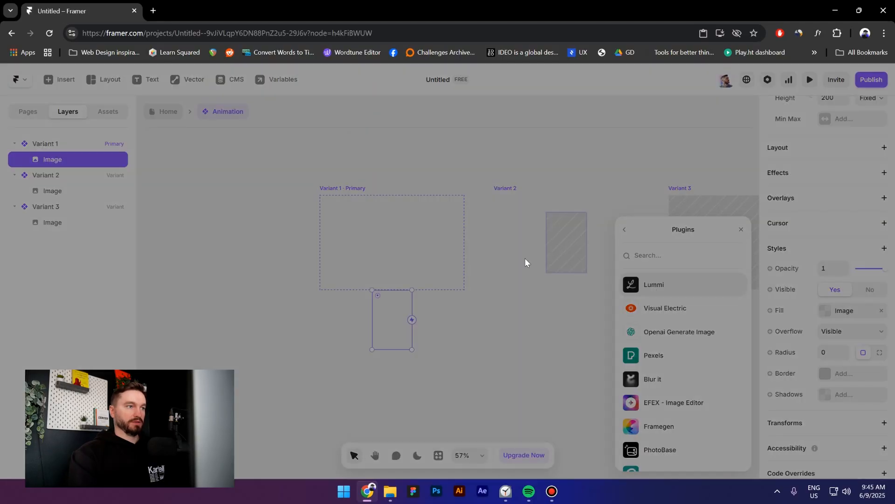
type("a")
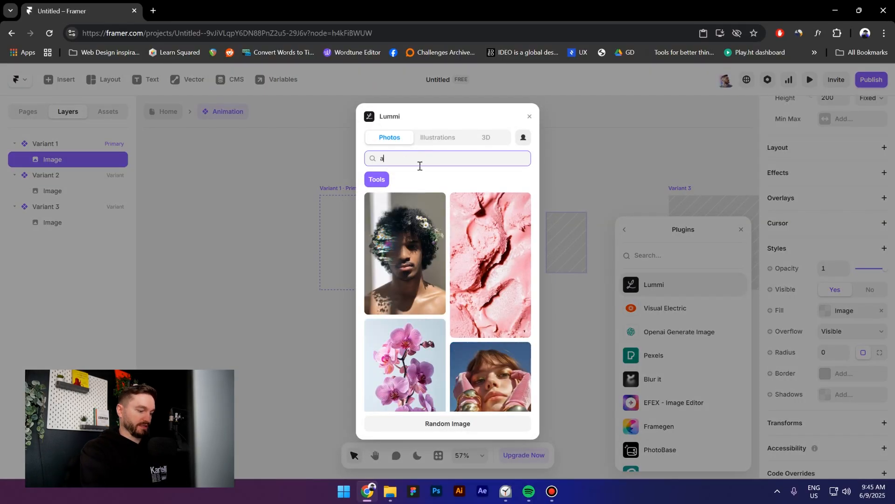
type("bstract")
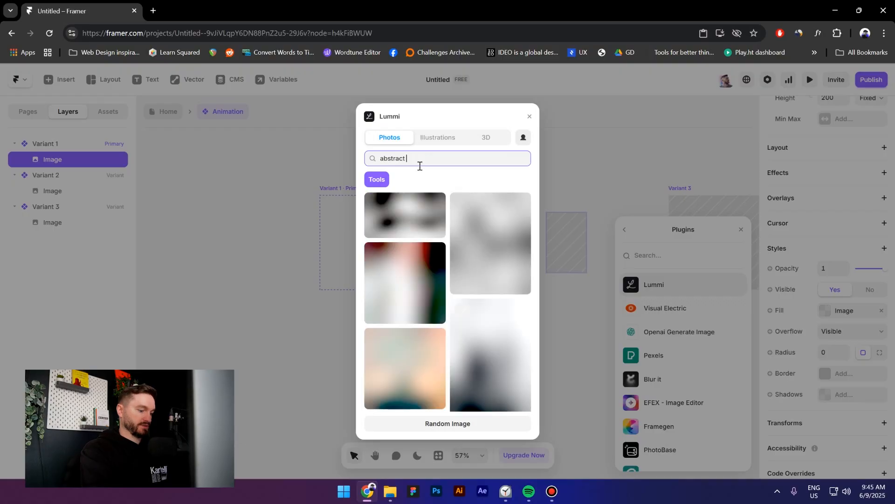
left_click(418, 287)
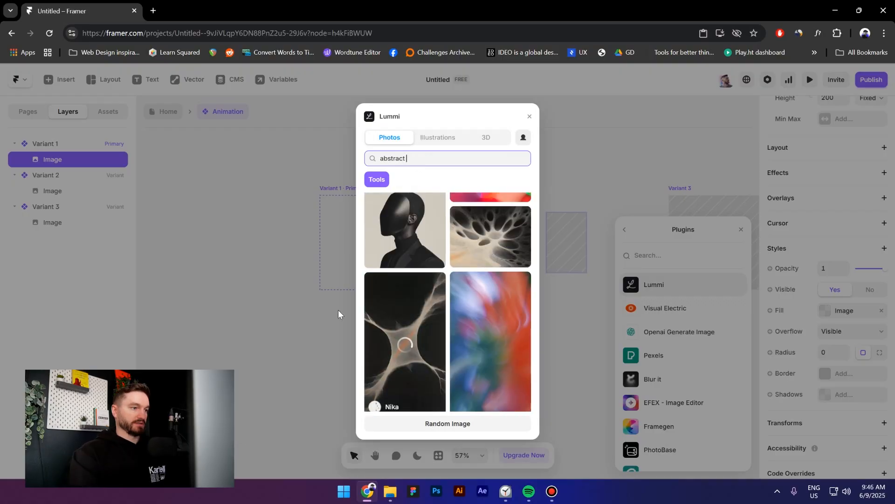
left_click(273, 298)
scroll(241, 250, "down", 5)
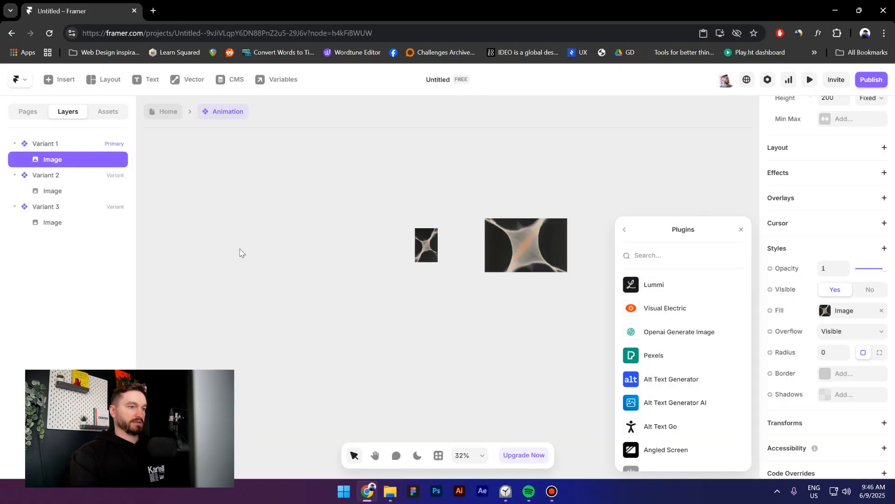
left_click(399, 320)
Step: Connect Variant 1 to Variant 2 with an Appear interaction that has a 0.5 s delay
scroll(310, 210, "up", 3)
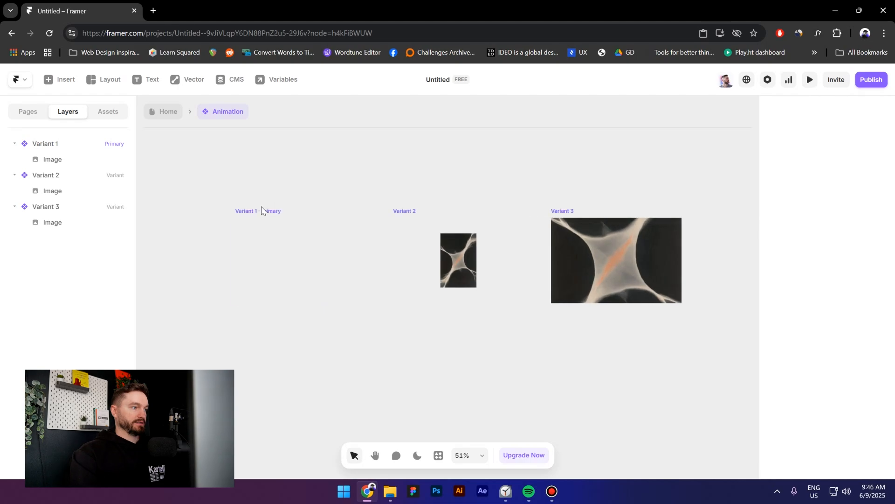
left_click(262, 210)
left_click_drag(366, 260, 485, 261)
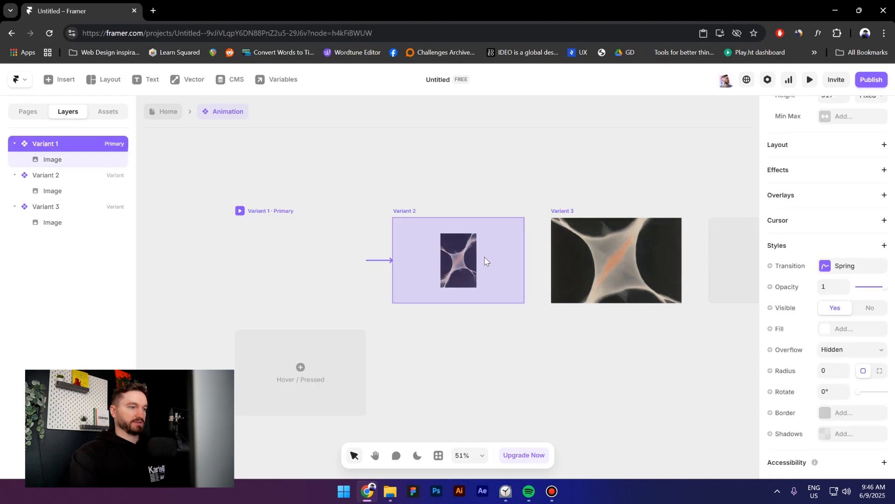
left_click(399, 344)
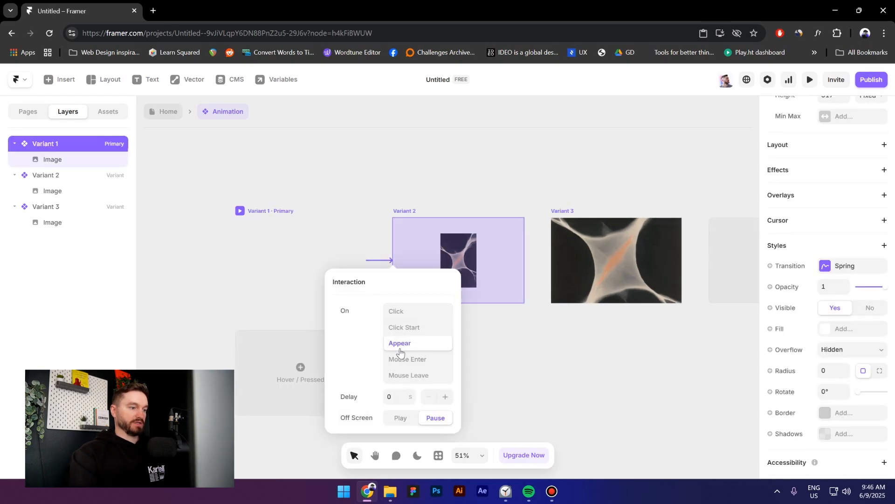
left_click(387, 398)
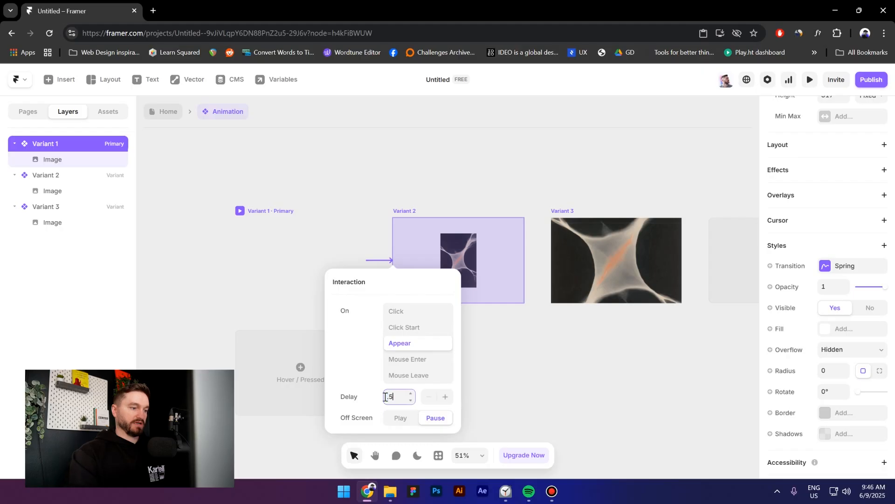
Step: Connect Variant 2 to Variant 3 with an Appear interaction that has a 0.5 s delay
left_click(522, 262)
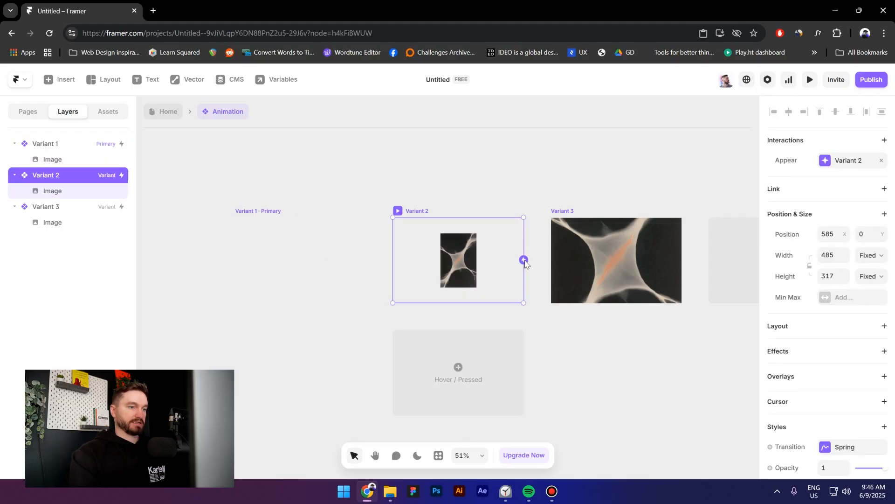
left_click_drag(524, 259, 592, 261)
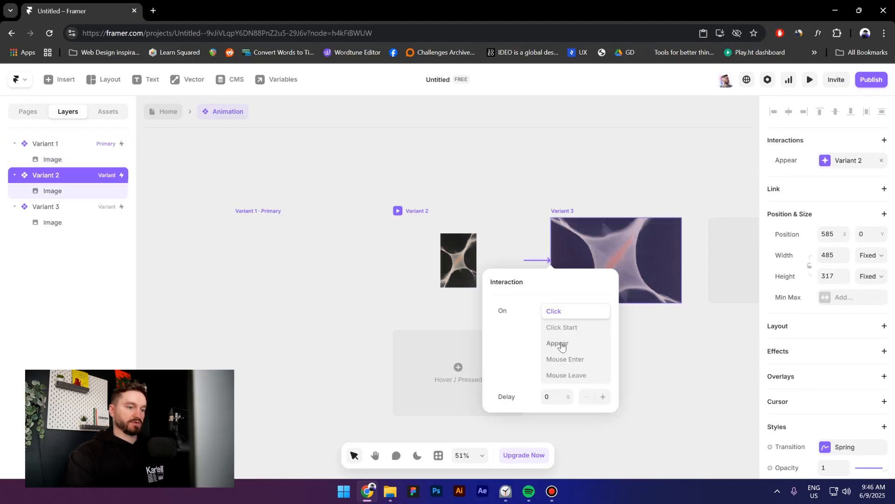
left_click(562, 344)
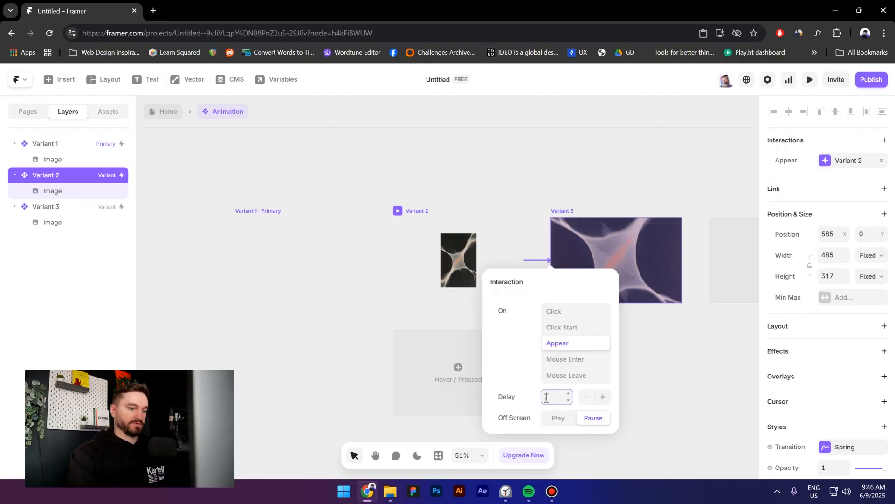
key("Return")
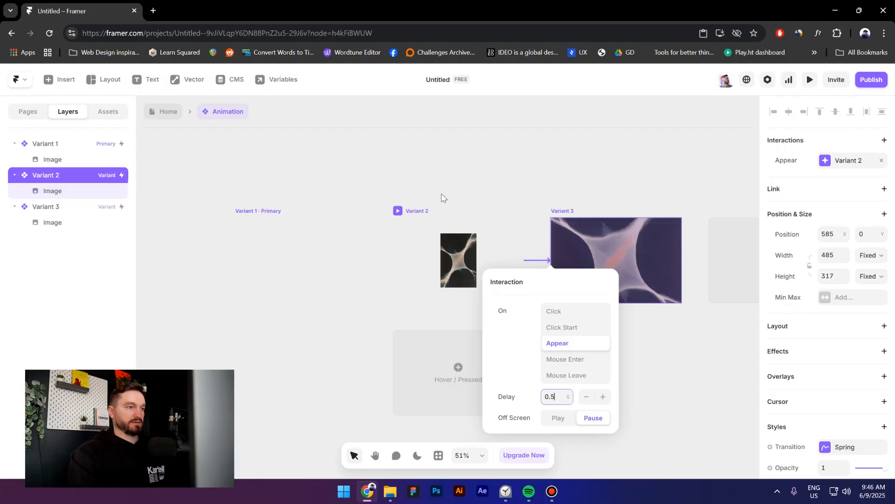
Step: Preview the component animation starting from Variant 1 and return to the canvas
left_click(373, 195)
left_click(270, 208)
left_click(240, 212)
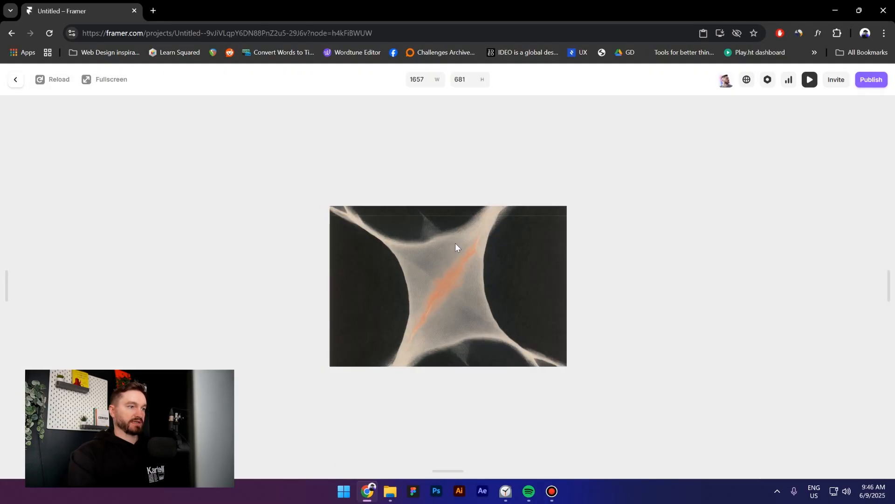
left_click(16, 80)
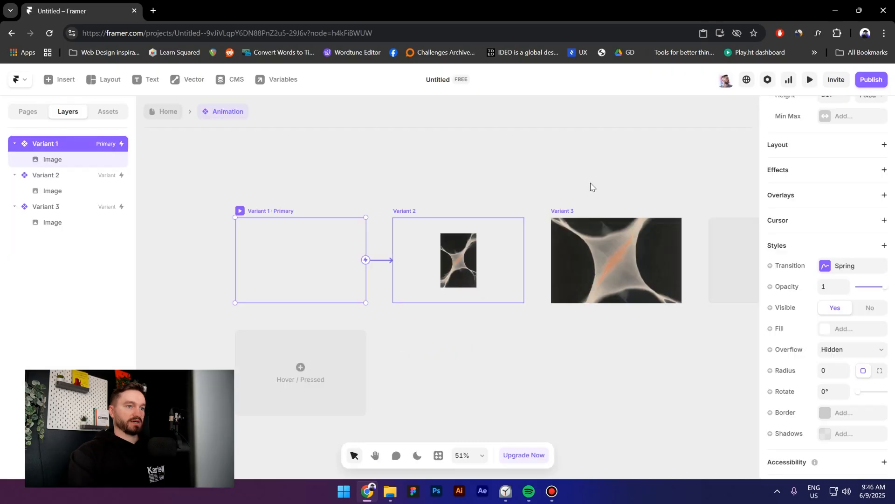
Step: Remove the Appear interaction from Variant 3 and preview the animation again from Variant 1
left_click(570, 218)
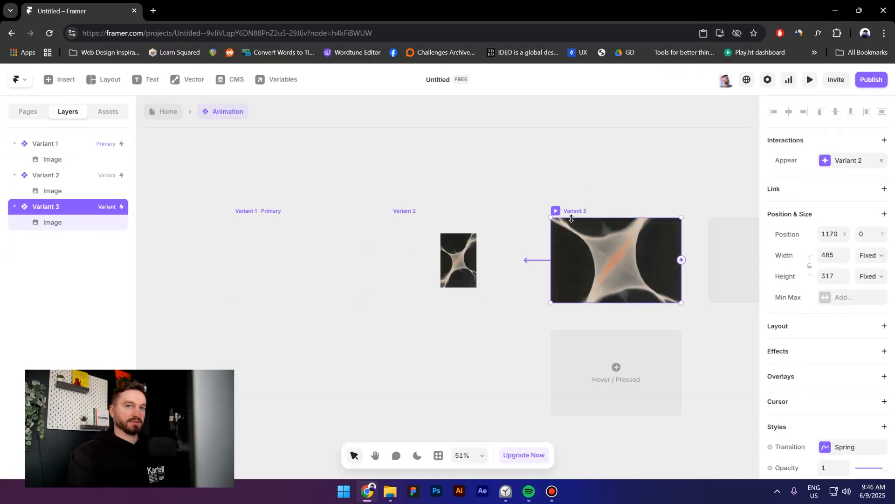
left_click(882, 161)
left_click(254, 213)
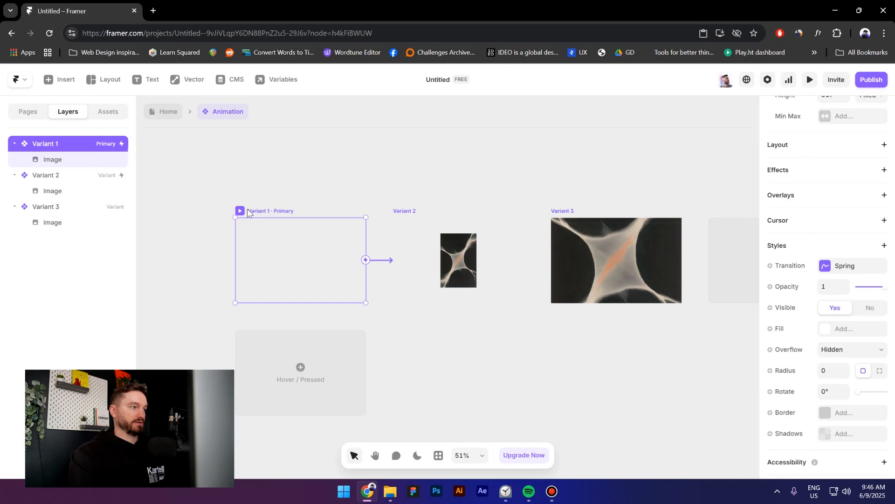
key("ctrl+p")
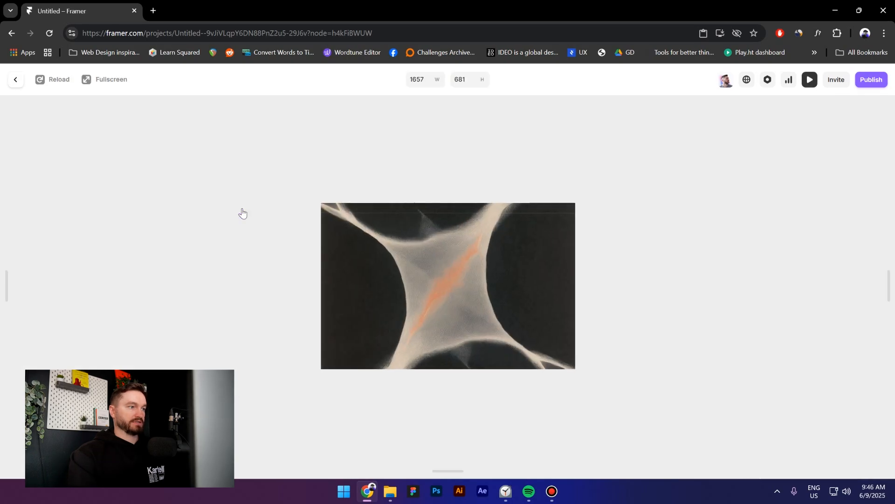
key("ctrl+p")
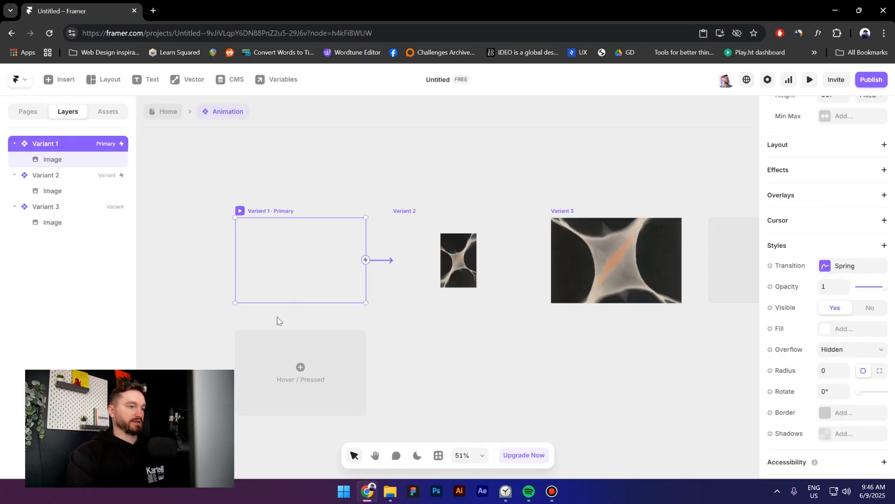
left_click(433, 316)
Step: Set Variant 1's Spring transition to a bounce of 0 and a time of 2.8 s, and preview the animation
left_click(266, 211)
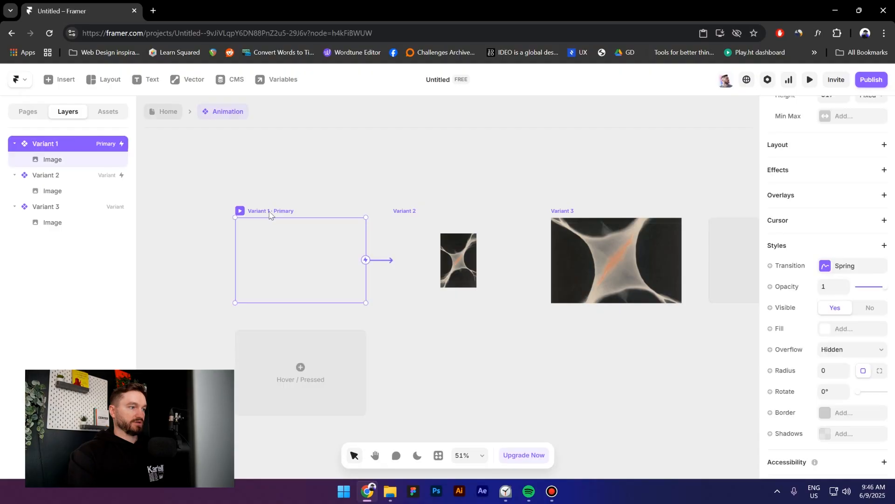
left_click(842, 265)
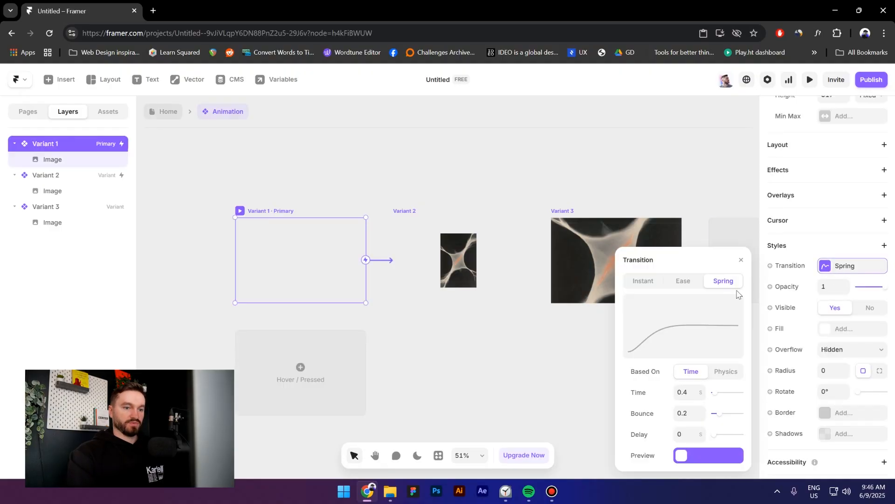
left_click(690, 415)
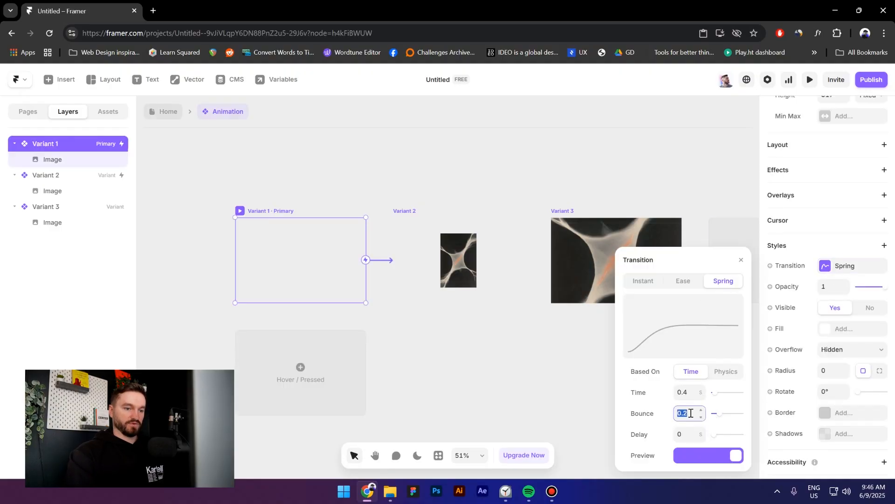
key("Return")
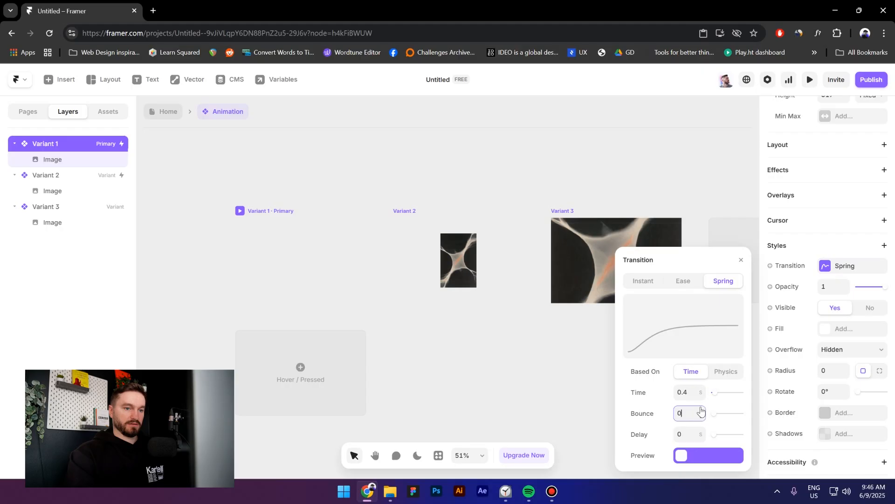
left_click_drag(715, 394, 718, 397)
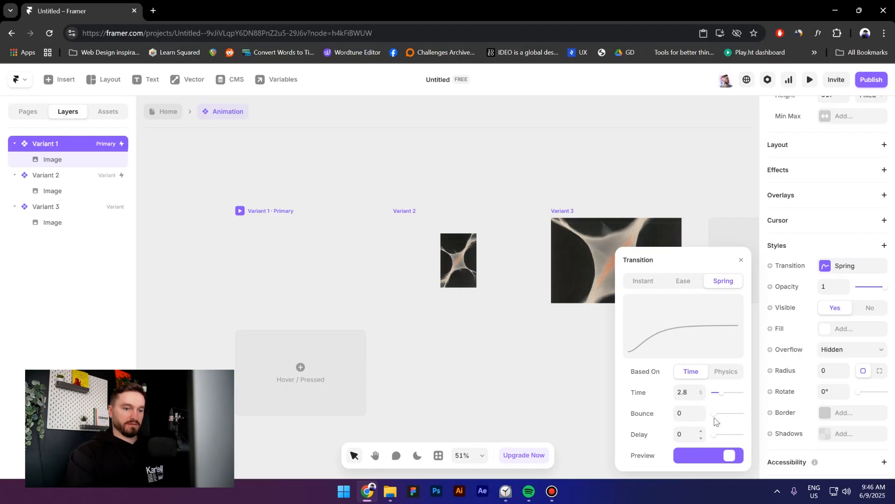
left_click(319, 223)
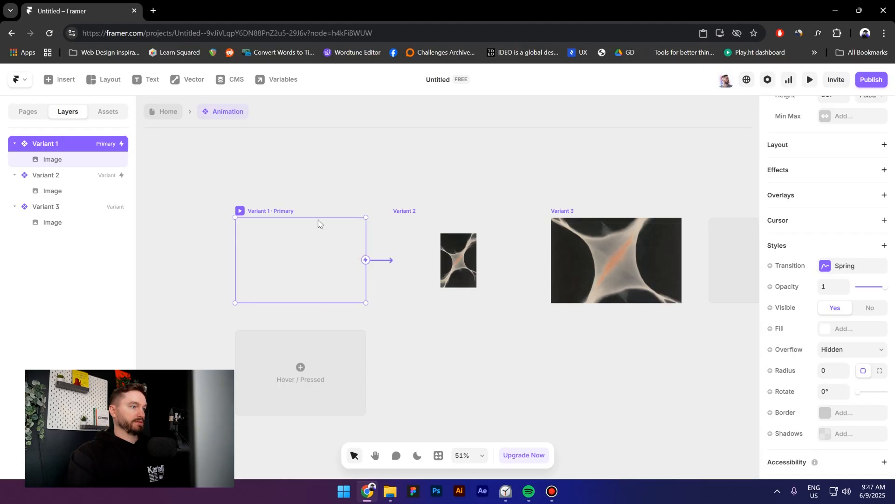
left_click(239, 212)
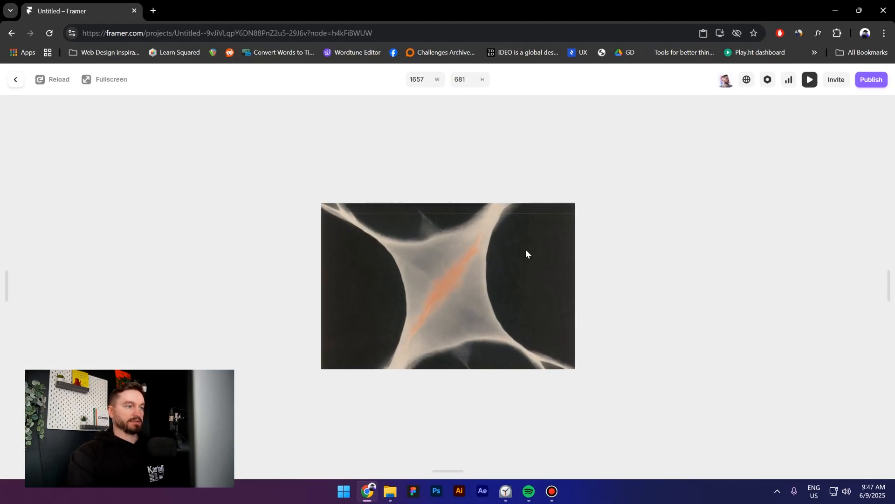
left_click(14, 81)
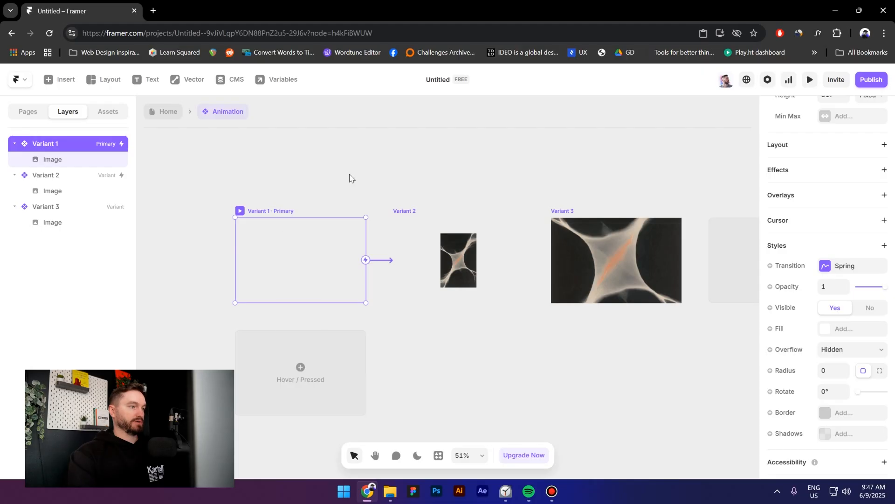
Step: Return to the Home page and paste the Animation component into the Hero / Vertical-06 section
left_click(166, 117)
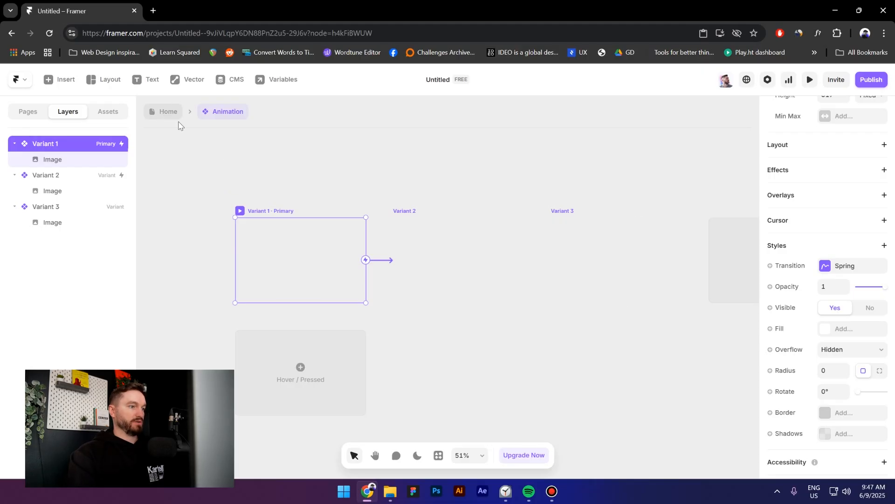
key("Delete")
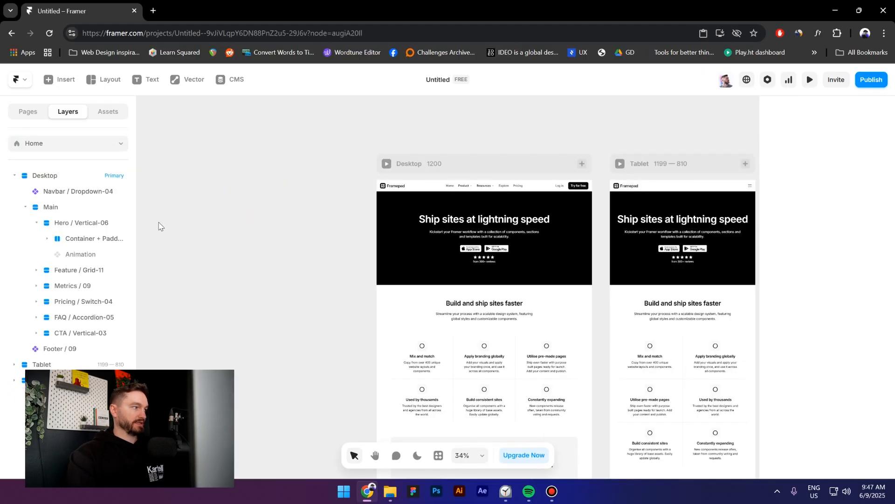
left_click(83, 227)
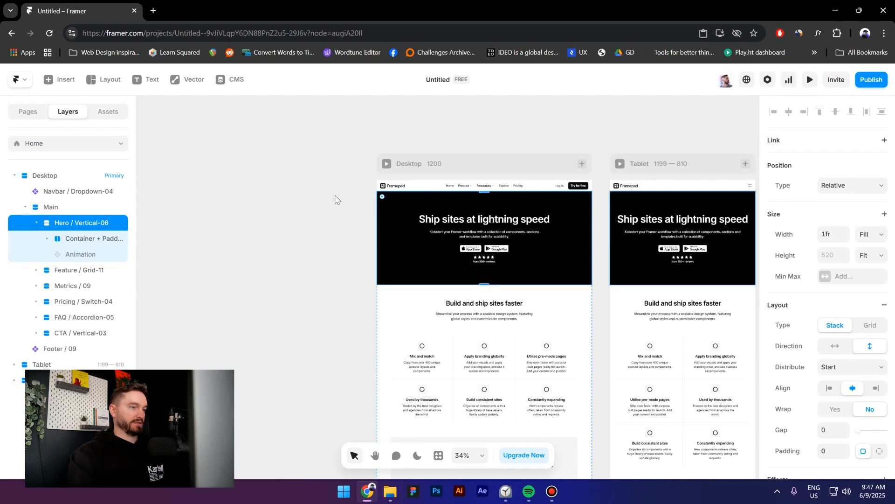
key("ctrl+v")
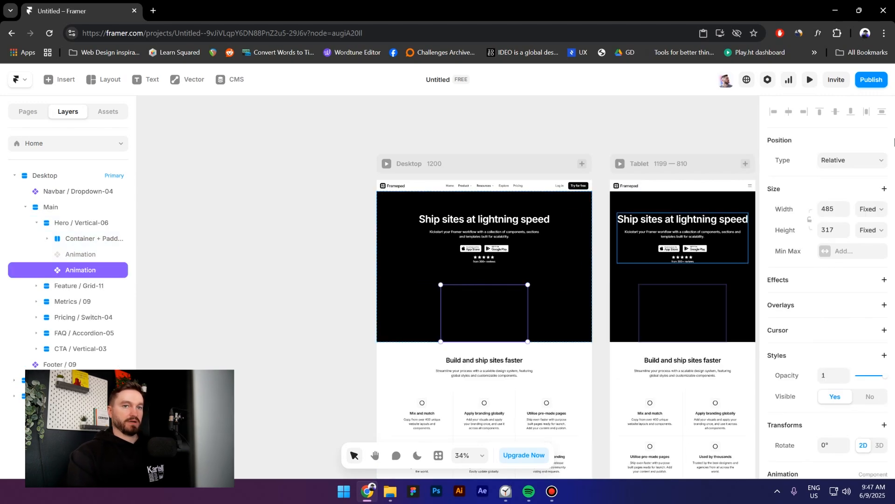
Step: Set the pasted Animation component's position type to Absolute and centre it vertically in the hero section
left_click(841, 166)
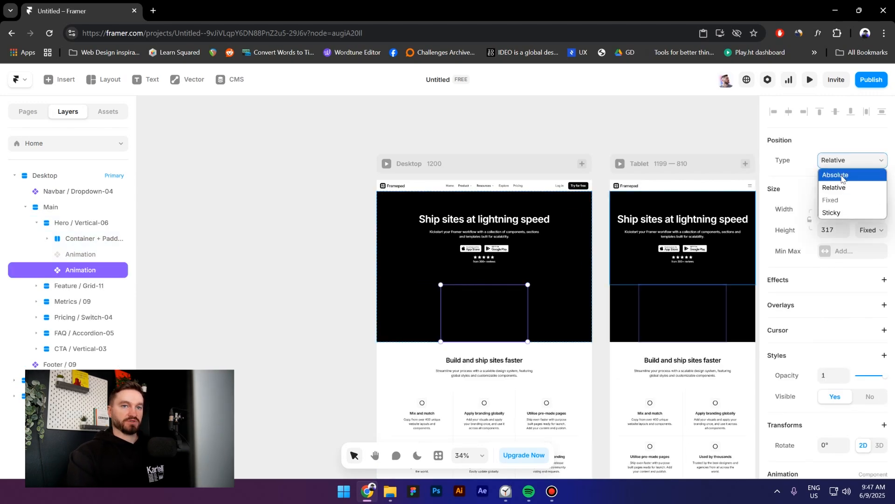
left_click(839, 174)
left_click(836, 112)
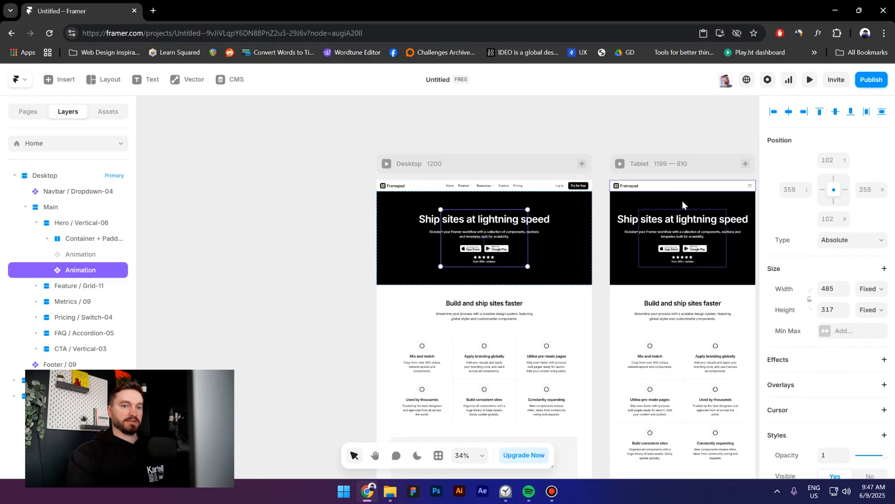
Step: Make the Animation component's width and height relative and set both to 100%
left_click(832, 289)
left_click(870, 290)
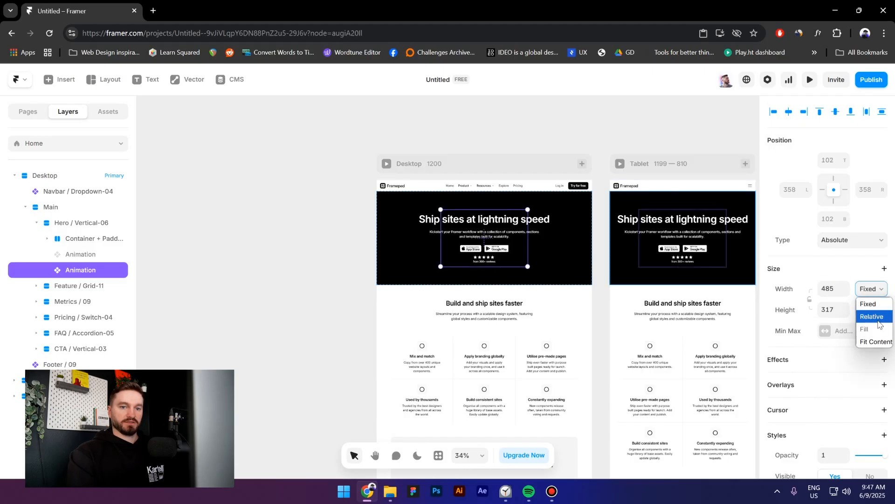
left_click(873, 317)
left_click(870, 310)
left_click(872, 340)
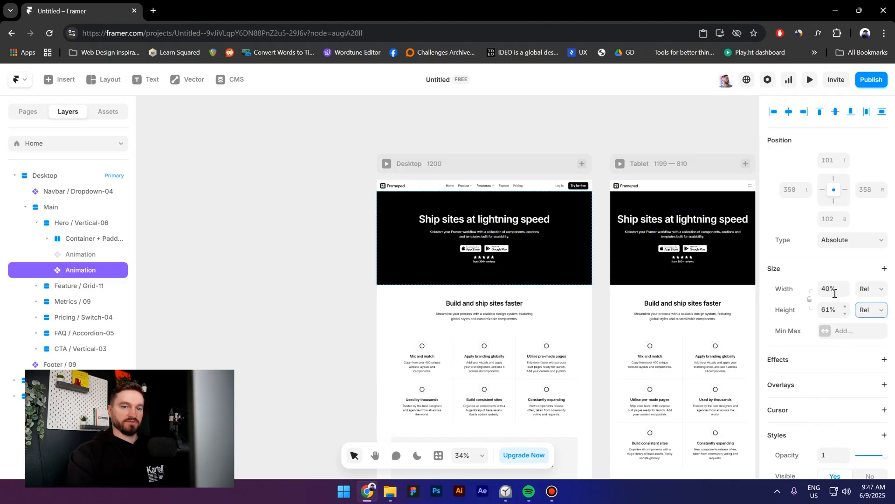
left_click(833, 291)
type("100")
key("Tab")
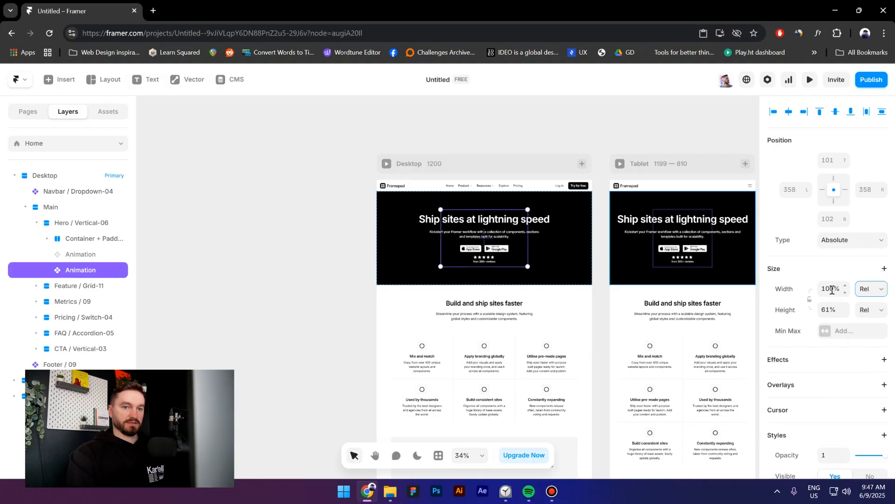
type("100")
key("Return")
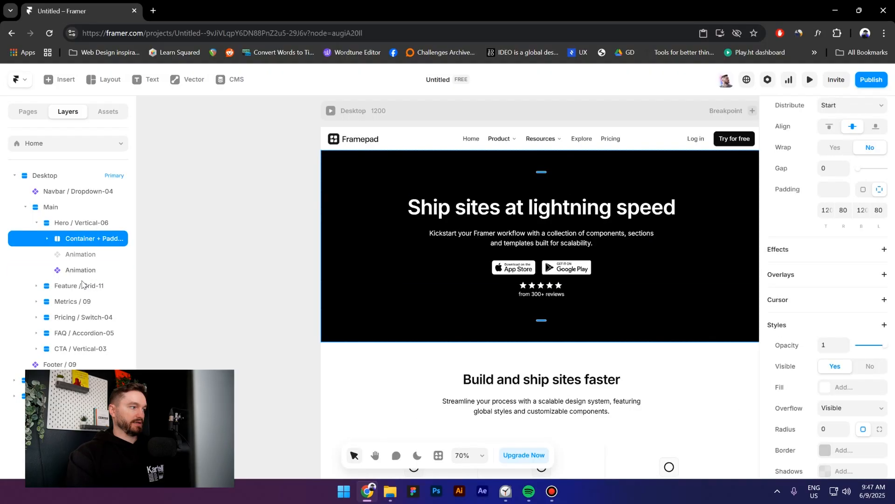
Step: Set the Z Index of the visible Animation layer in the hero section to 0
left_click(83, 273)
scroll(885, 283, "down", 1)
scroll(885, 283, "down", 3)
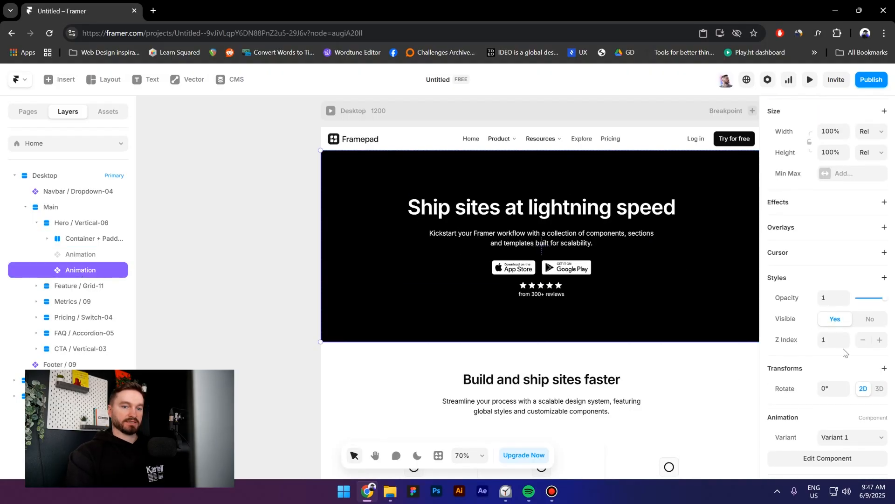
left_click(821, 338)
type("0")
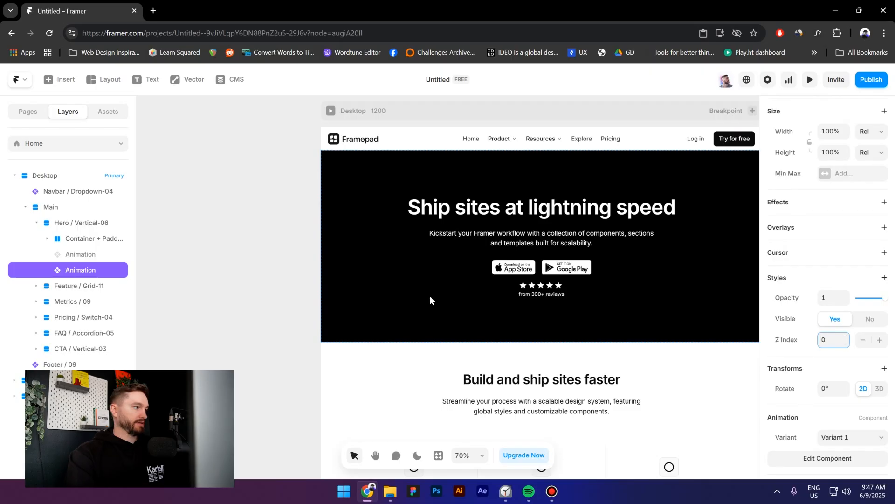
Step: Add an Appear effect to the content container layer inside Hero / Vertical-06
left_click(100, 239)
scroll(799, 328, "down", 4)
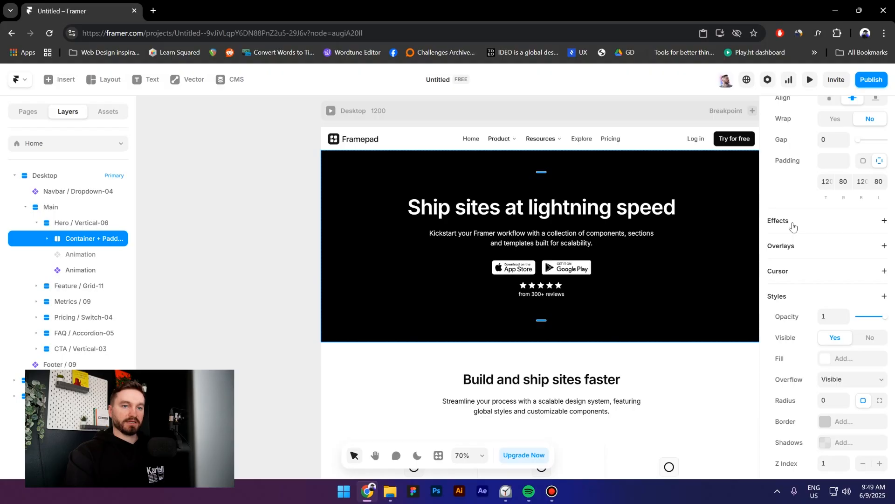
left_click(793, 226)
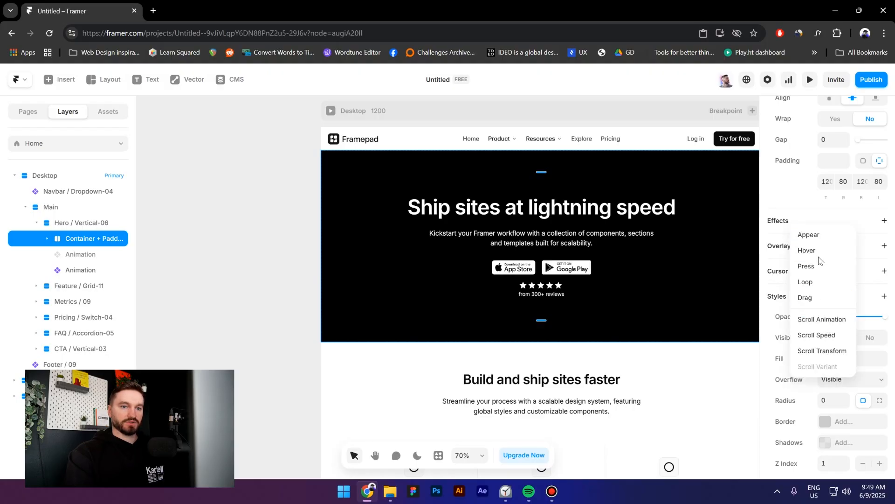
left_click(811, 235)
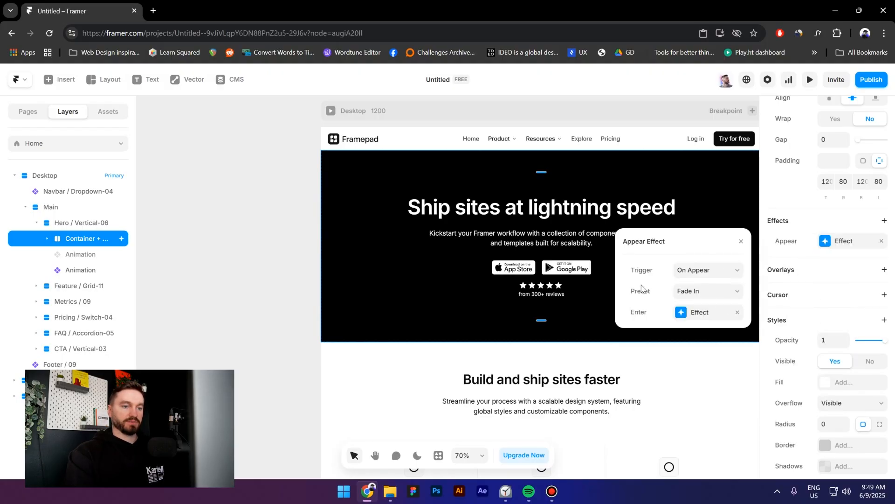
Step: Set the Appear effect's enter transition to a spring with 0.8 s time, 0 bounce and 1 s delay
left_click(691, 313)
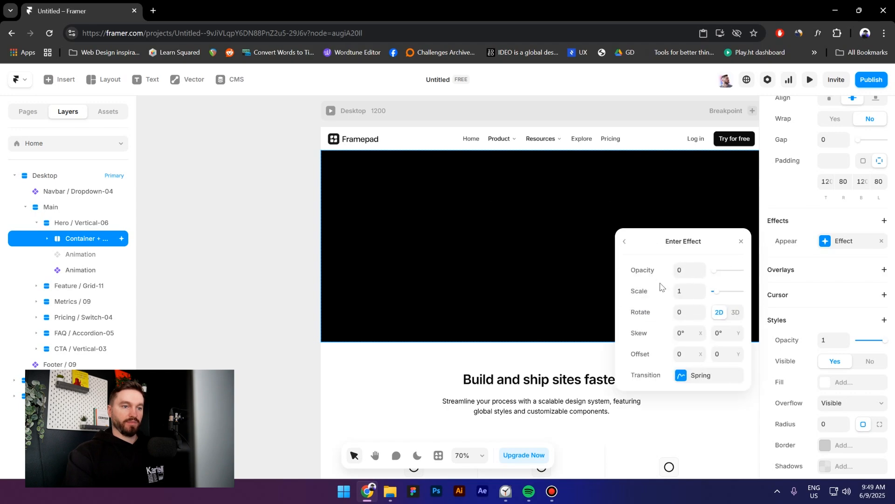
left_click(698, 376)
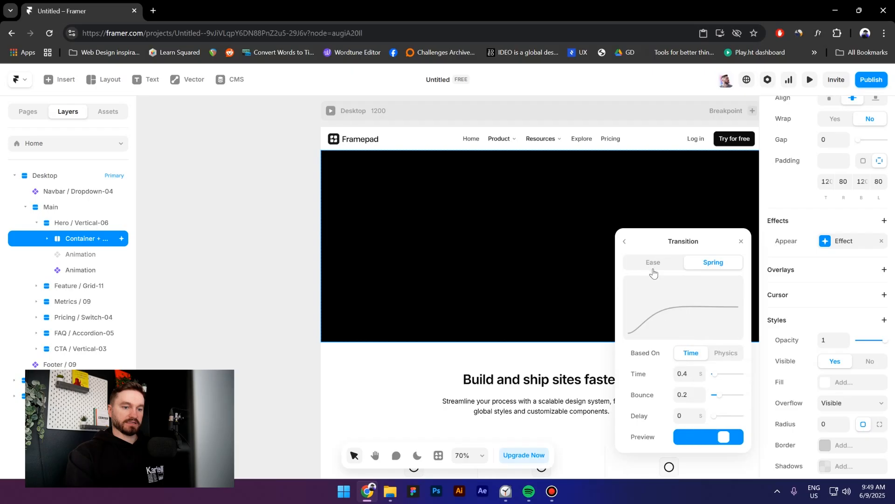
left_click(687, 395)
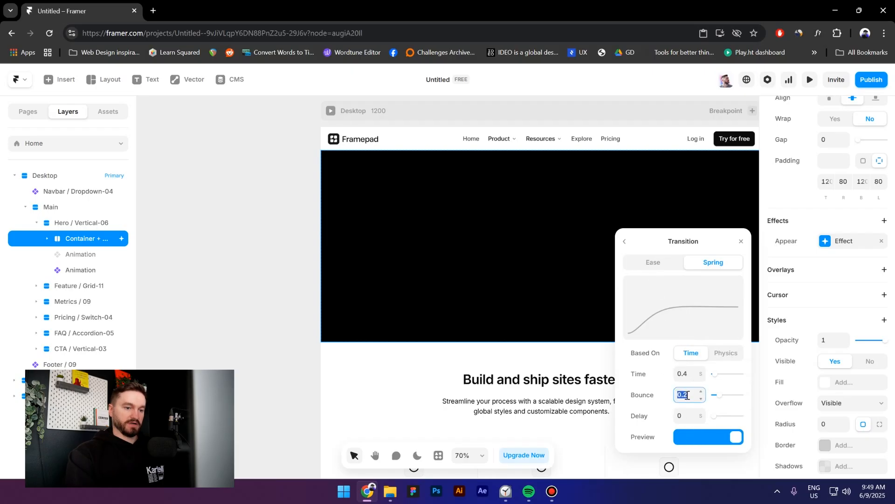
key("Return")
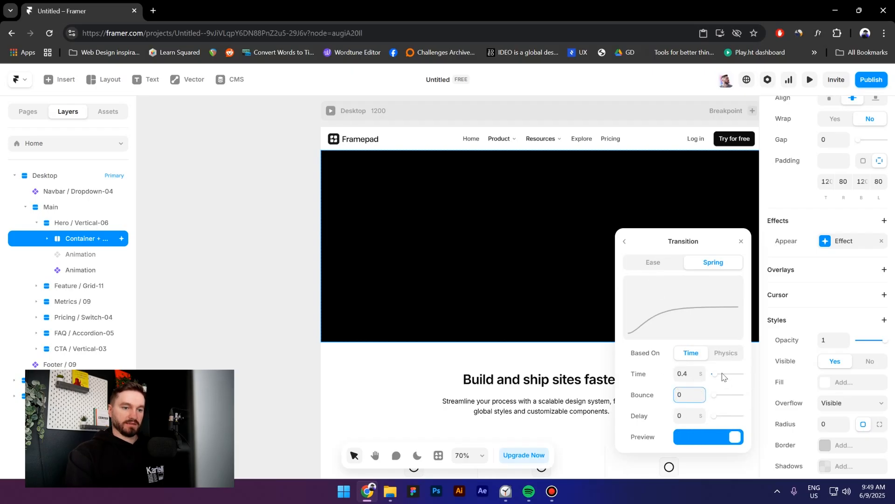
left_click(702, 372)
left_click(702, 372)
left_click(702, 373)
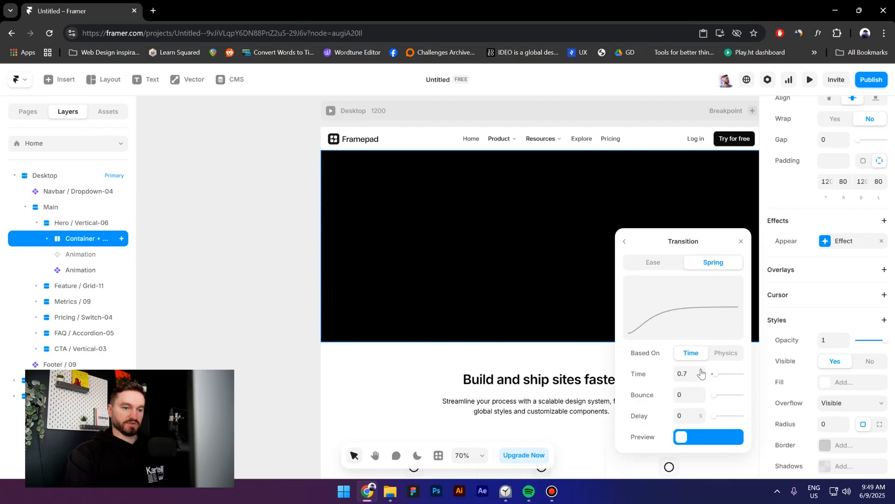
left_click(701, 416)
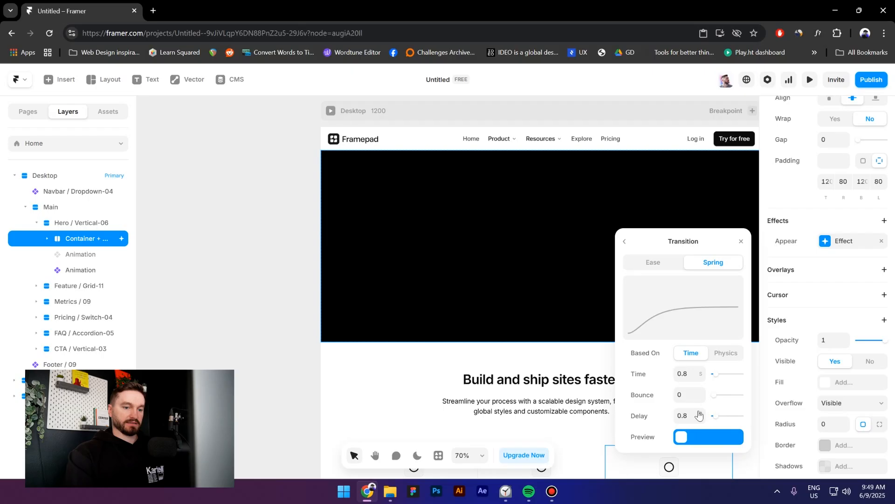
left_click(700, 415)
left_click(700, 414)
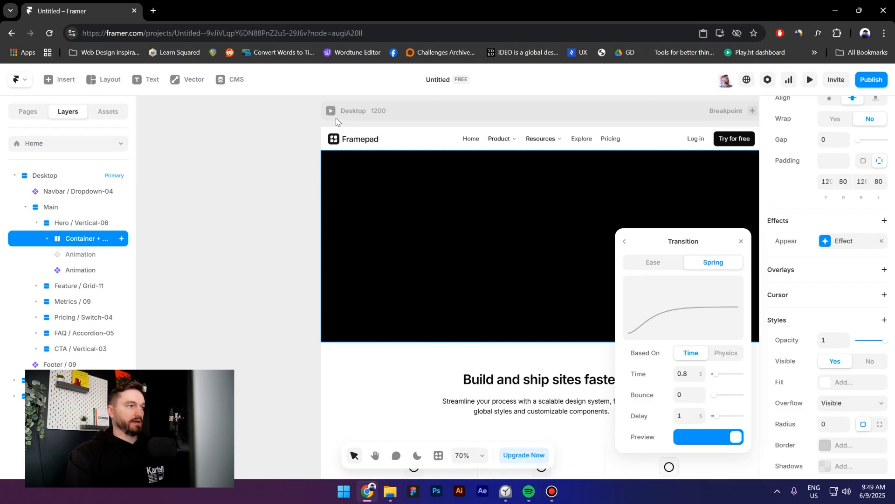
Step: Preview the Desktop page, replay the hero animation to check the content's timing, and return to the canvas
left_click(331, 110)
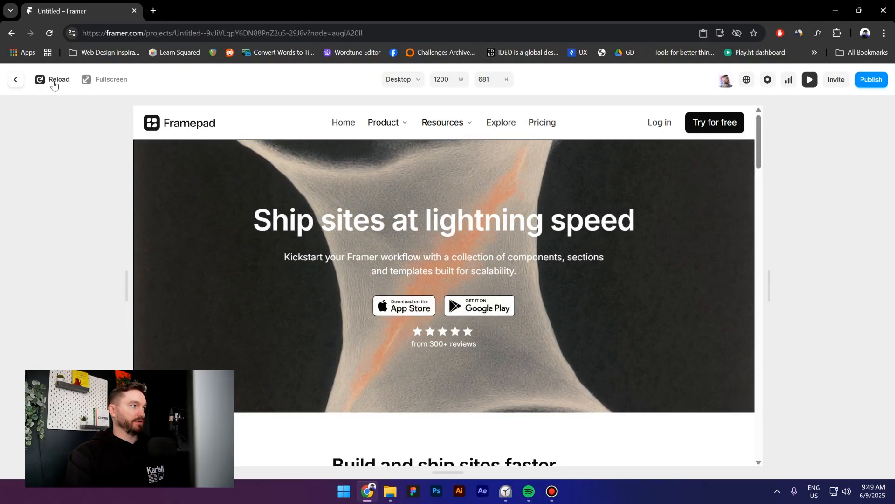
left_click(53, 80)
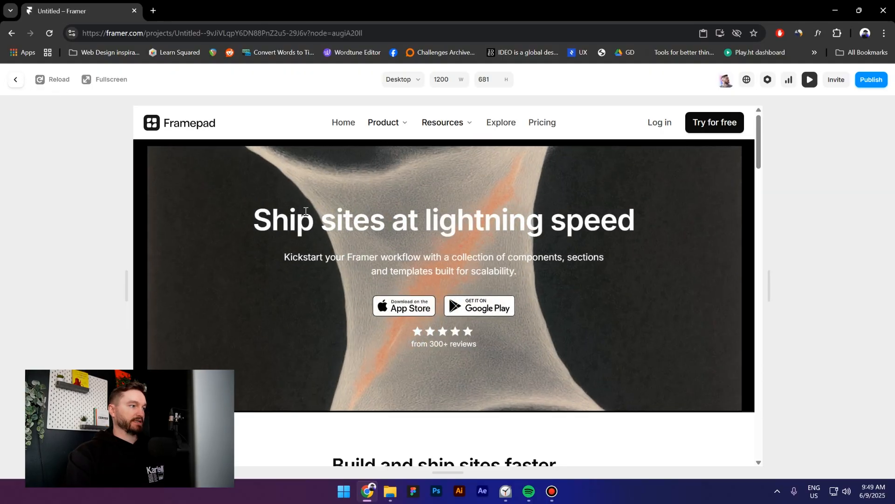
left_click(16, 79)
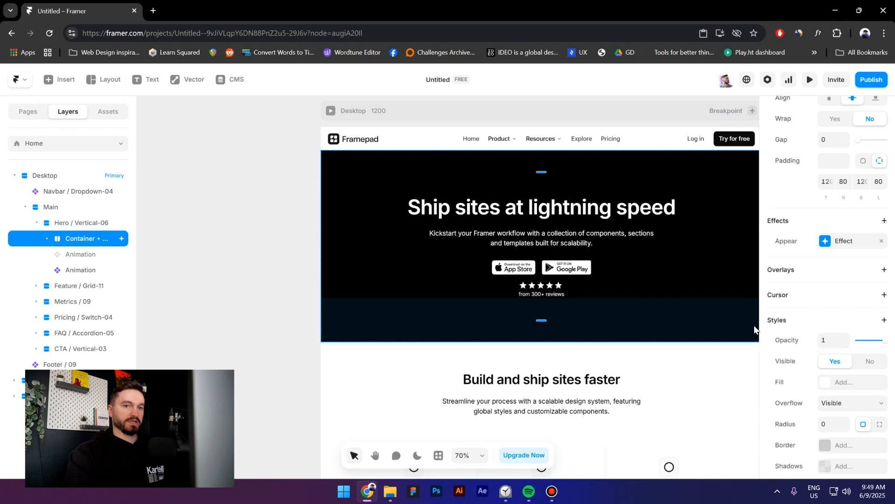
Step: Increase the delay of the hero container's enter transition and replay the page preview to check its timing
left_click(834, 242)
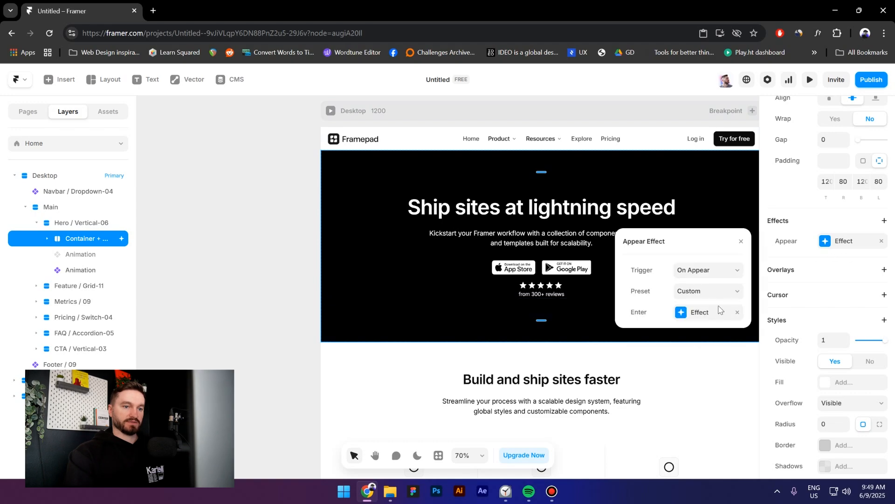
left_click(695, 320)
left_click(699, 376)
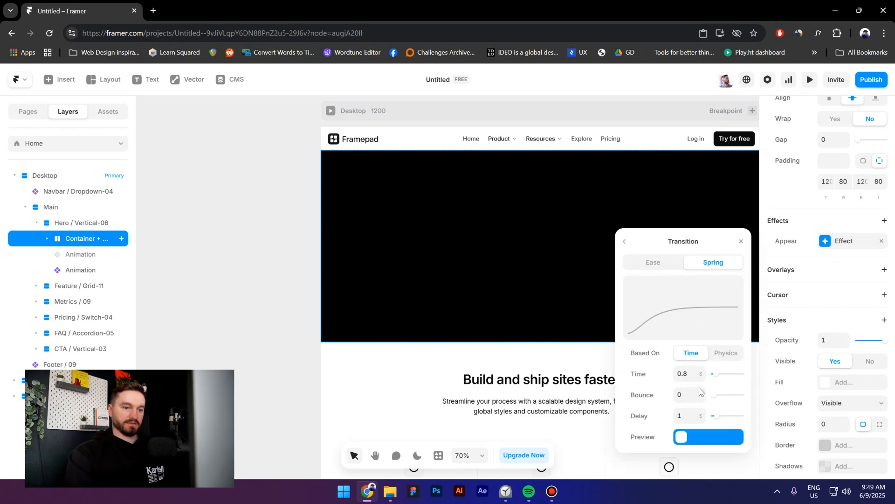
left_click(701, 413)
key("ctrl+p")
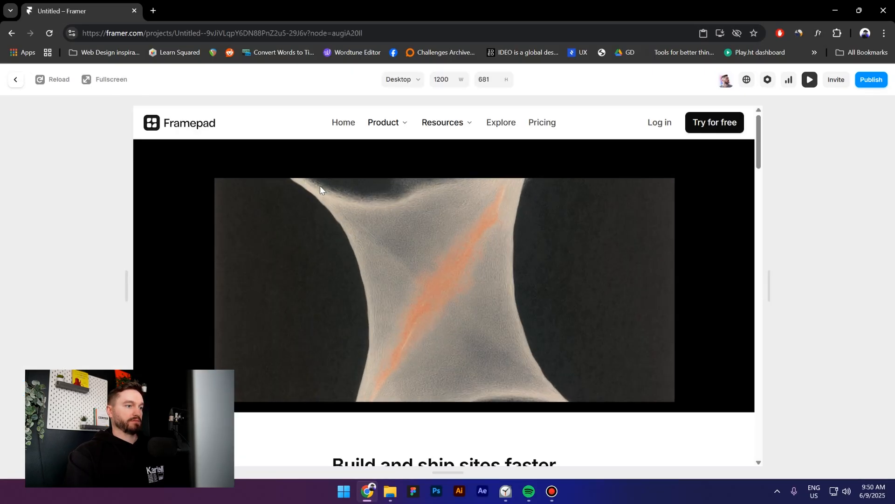
left_click(52, 80)
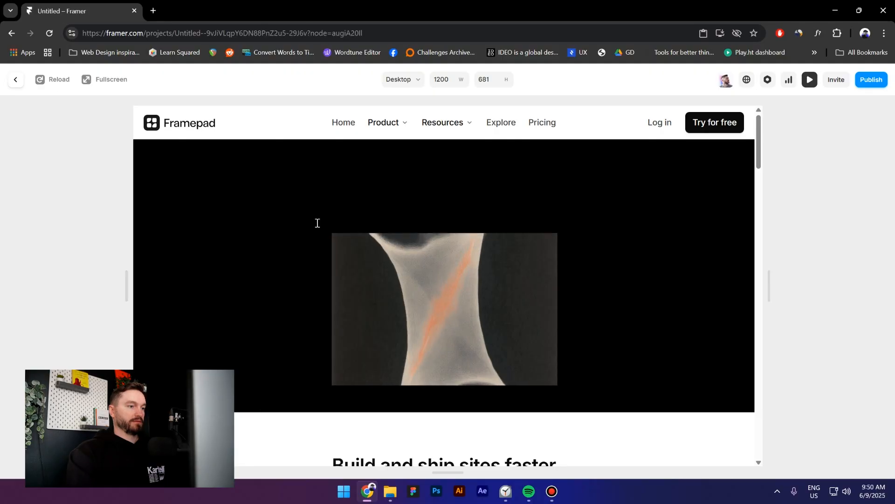